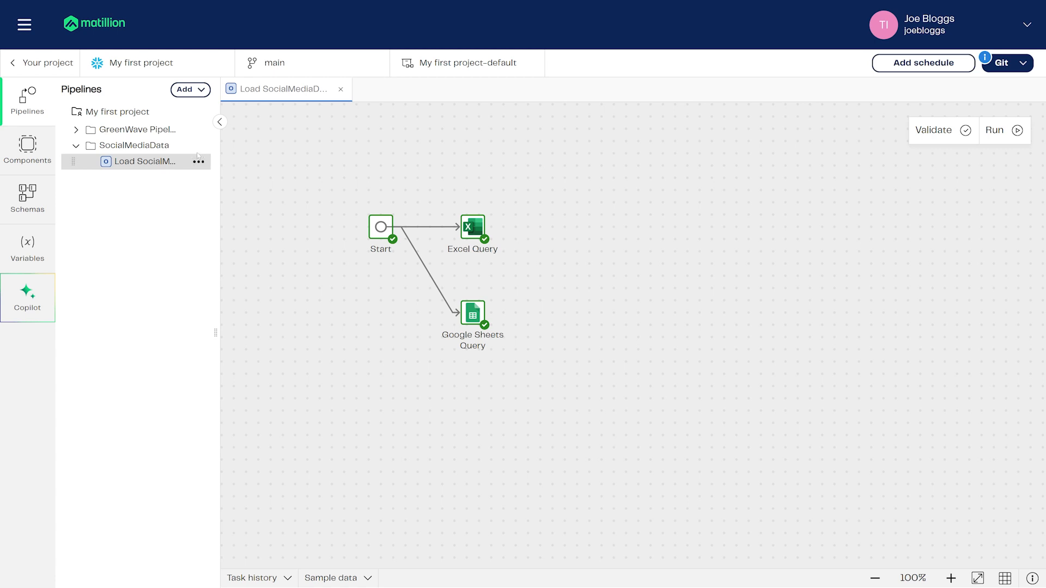
Add a transformation pipeline named Join Datasets to the SocialMediaData folder.
{"action": "left_click", "coordinate": [198, 146]}
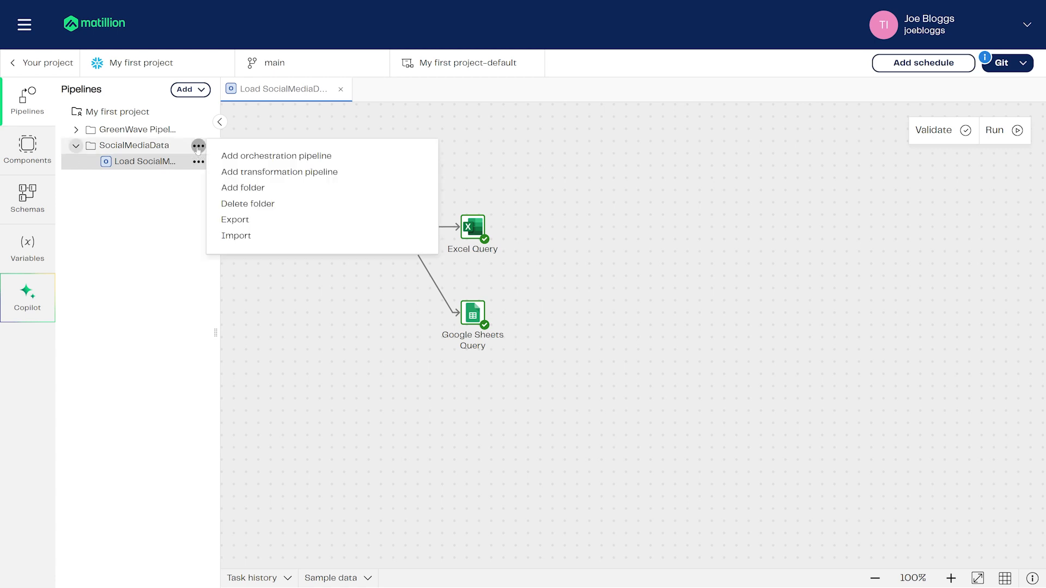
{"action": "left_click", "coordinate": [257, 173]}
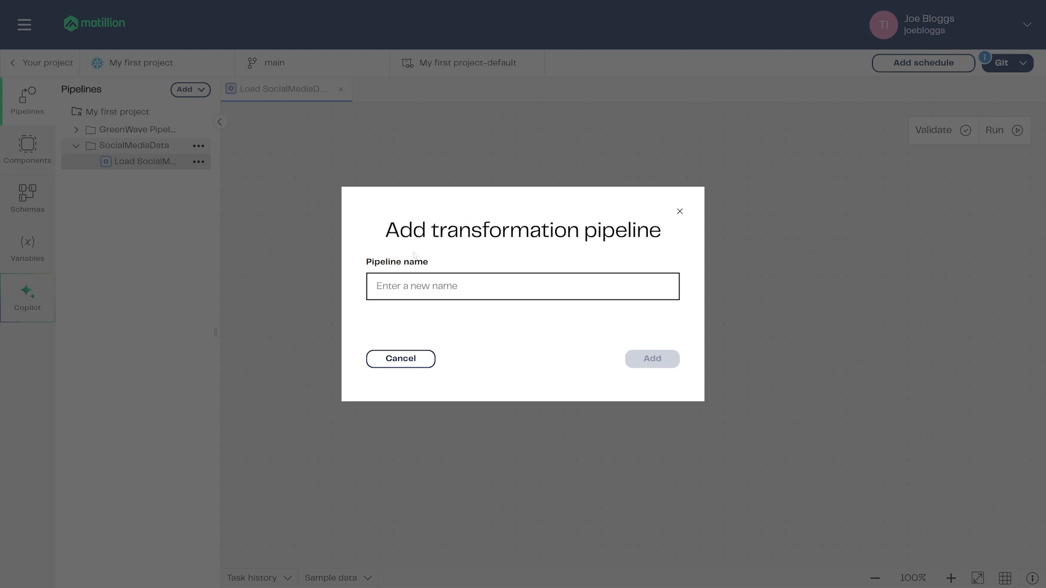
{"action": "type", "text": "Join Datasets"}
{"action": "left_click", "coordinate": [637, 360]}
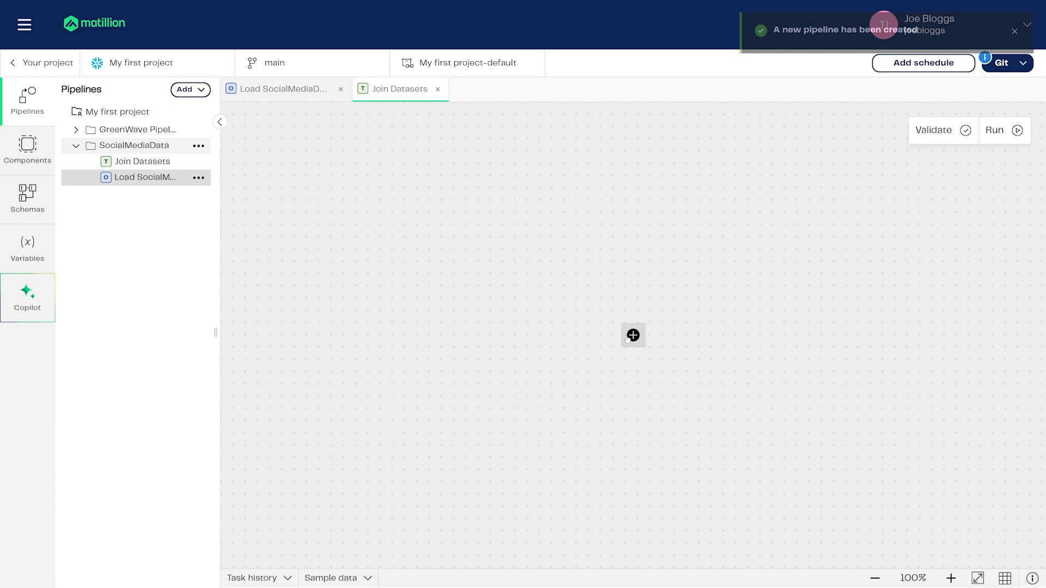
Add a Table Input component to the empty canvas and set its target table to posts.
{"action": "left_click", "coordinate": [632, 335]}
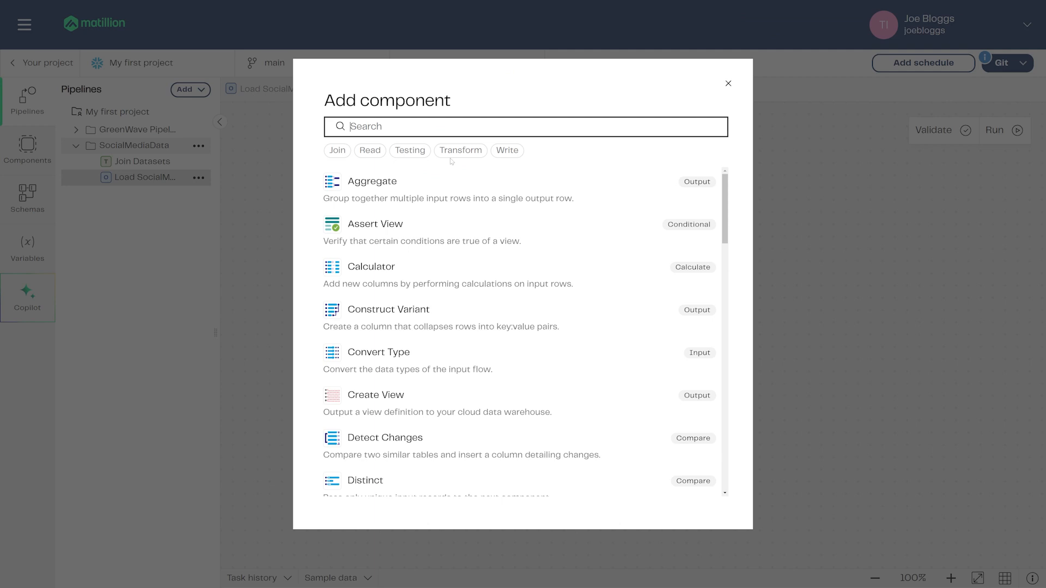
{"action": "left_click", "coordinate": [374, 154]}
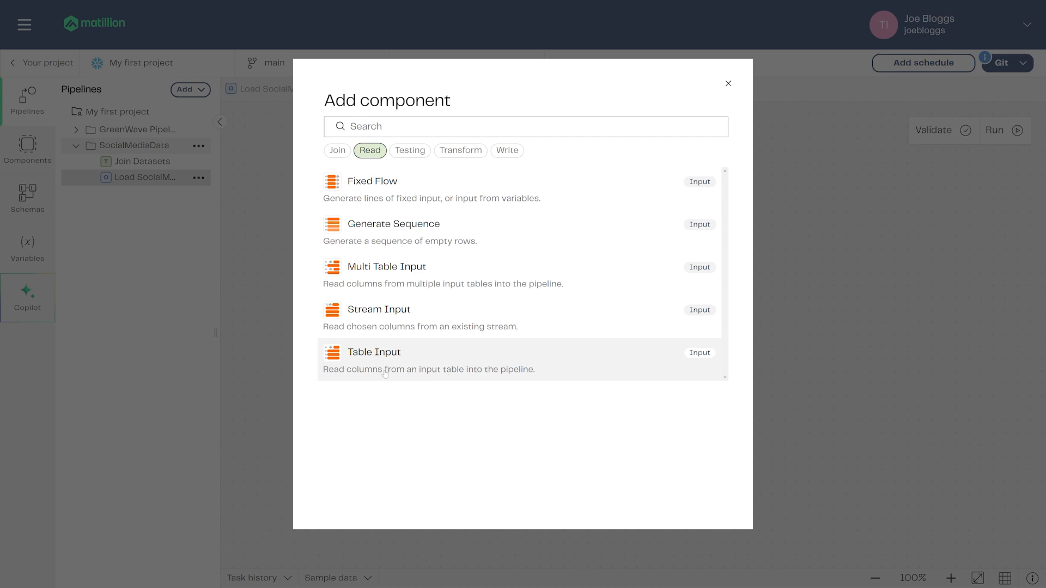
{"action": "left_click", "coordinate": [412, 364]}
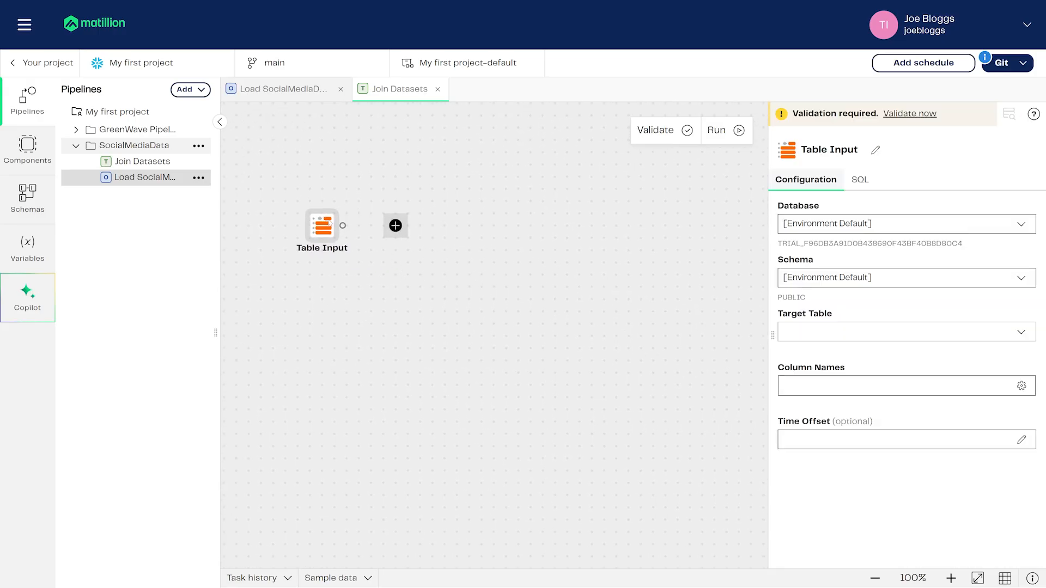
{"action": "left_click", "coordinate": [905, 328]}
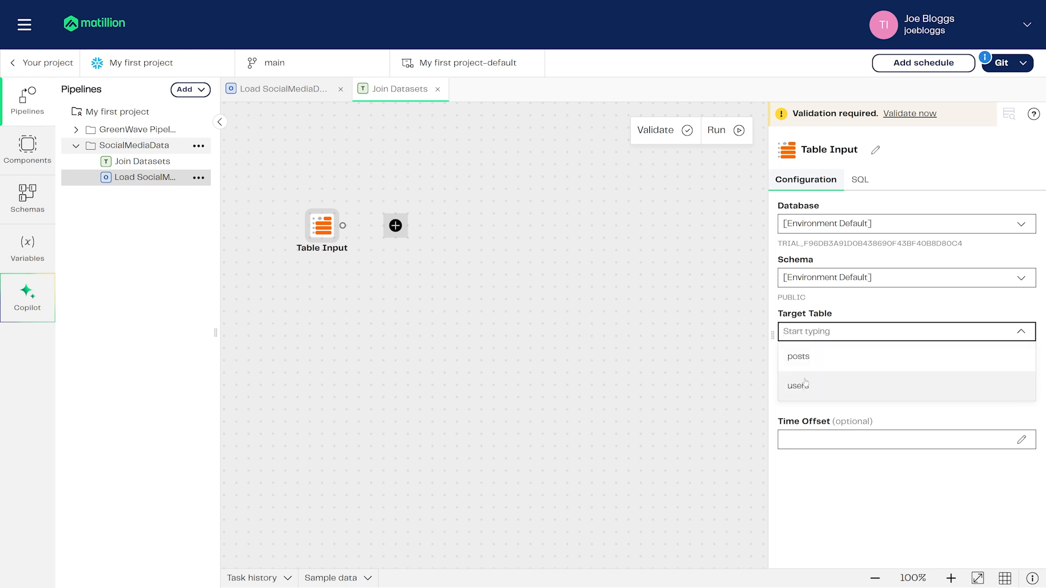
{"action": "left_click", "coordinate": [798, 357]}
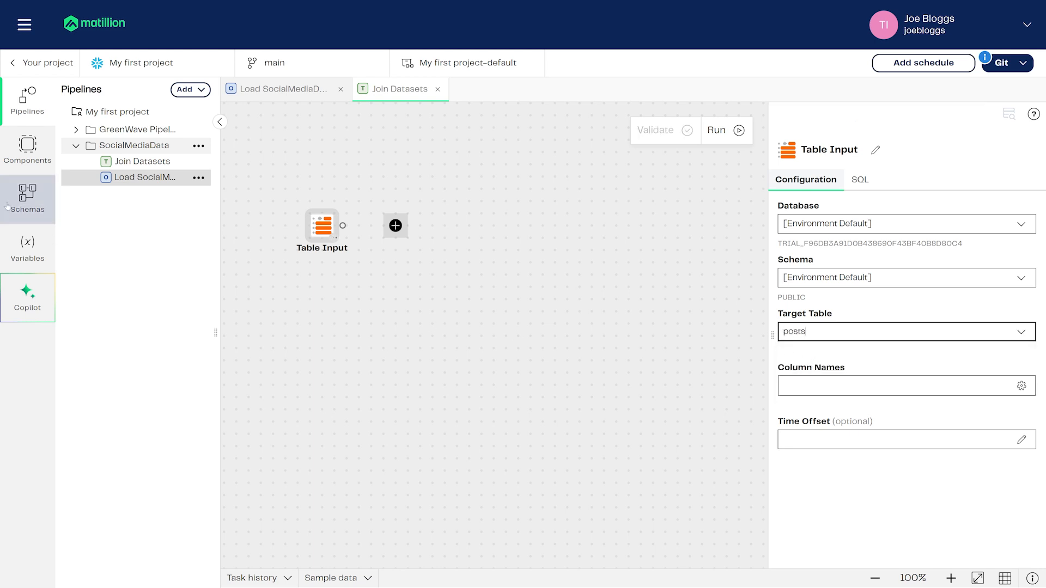
Examine the tables stored in the PUBLIC schema, and return to the project's pipeline list.
{"action": "left_click", "coordinate": [25, 209]}
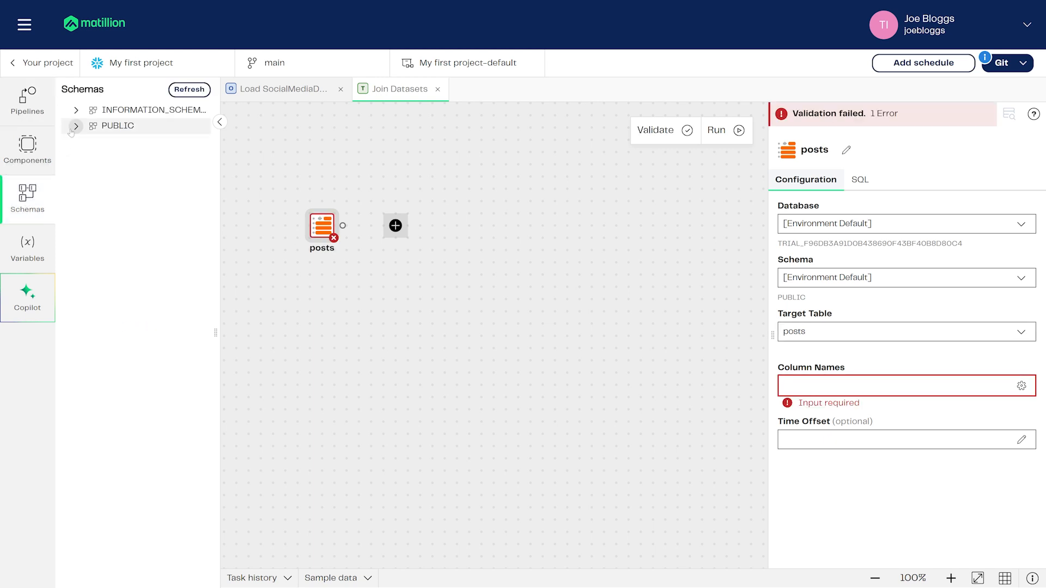
{"action": "left_click", "coordinate": [76, 126]}
{"action": "left_click", "coordinate": [93, 143]}
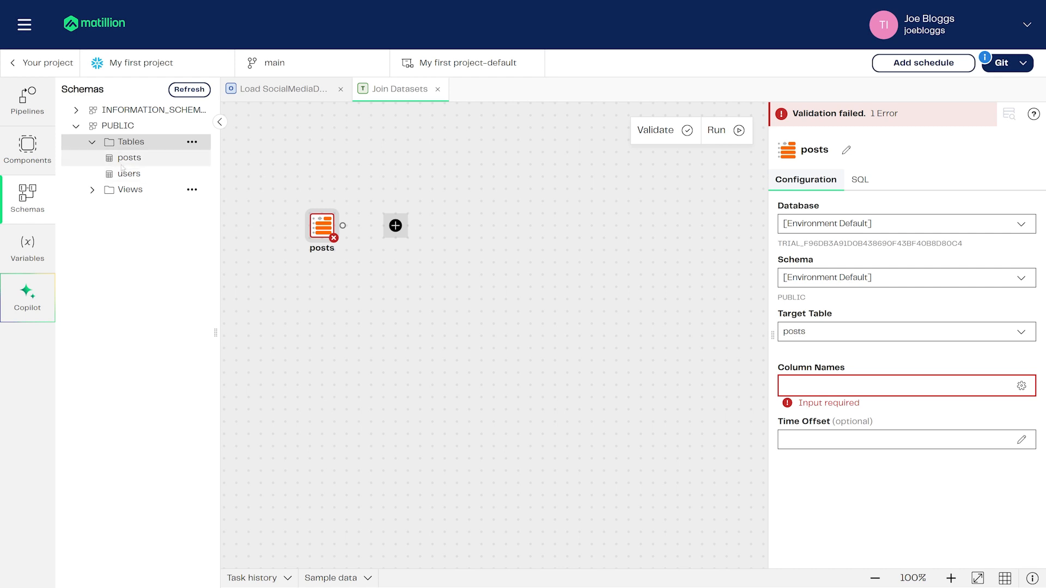
{"action": "left_click", "coordinate": [45, 114]}
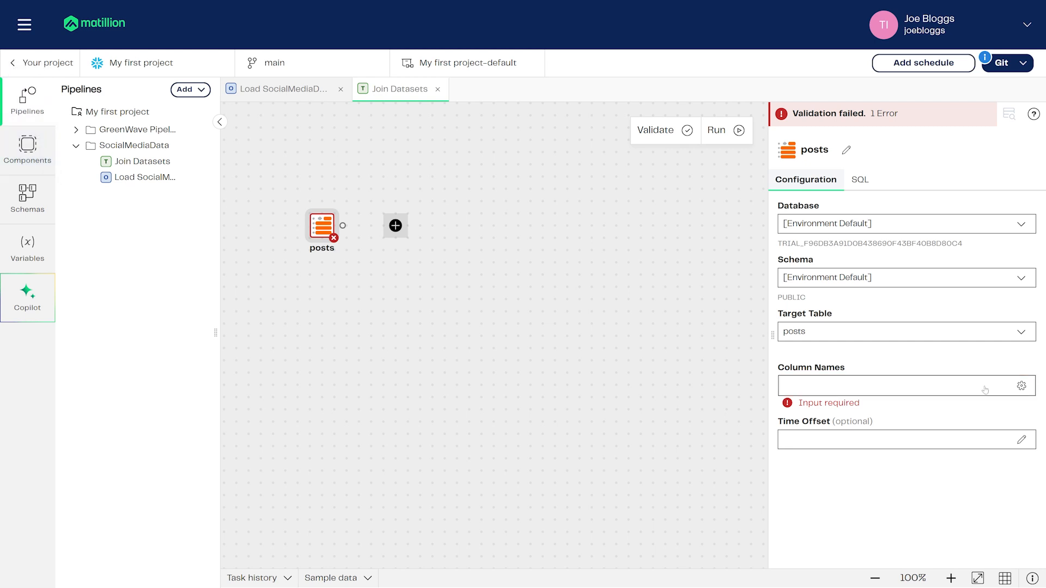
Include all available columns of the posts table in its input component and save the selection.
{"action": "left_click", "coordinate": [1021, 387]}
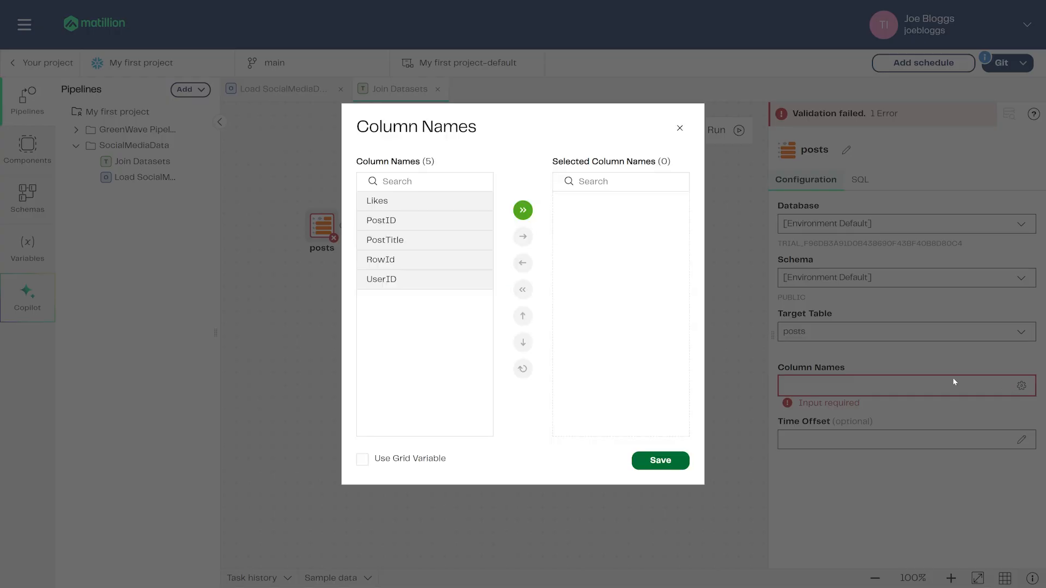
{"action": "left_click", "coordinate": [523, 210]}
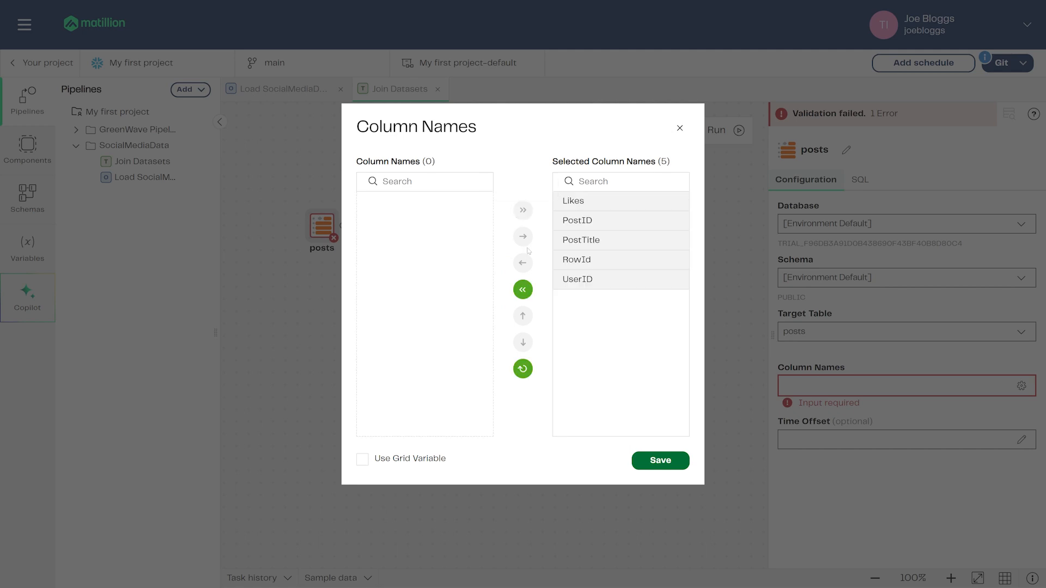
{"action": "left_click", "coordinate": [654, 460]}
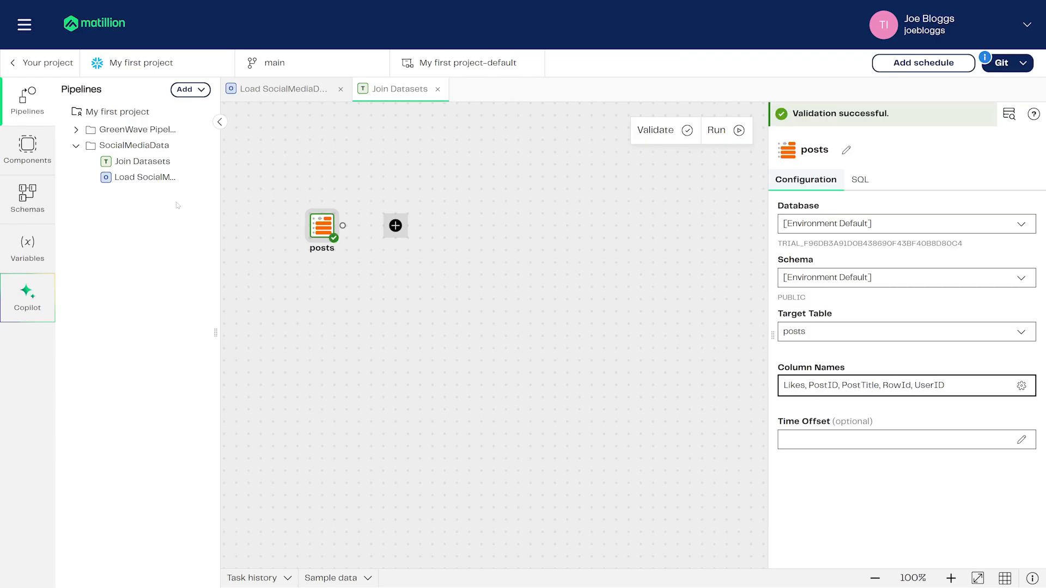
Place a second Table Input component below posts, reading all columns from the users table.
{"action": "left_click", "coordinate": [27, 146]}
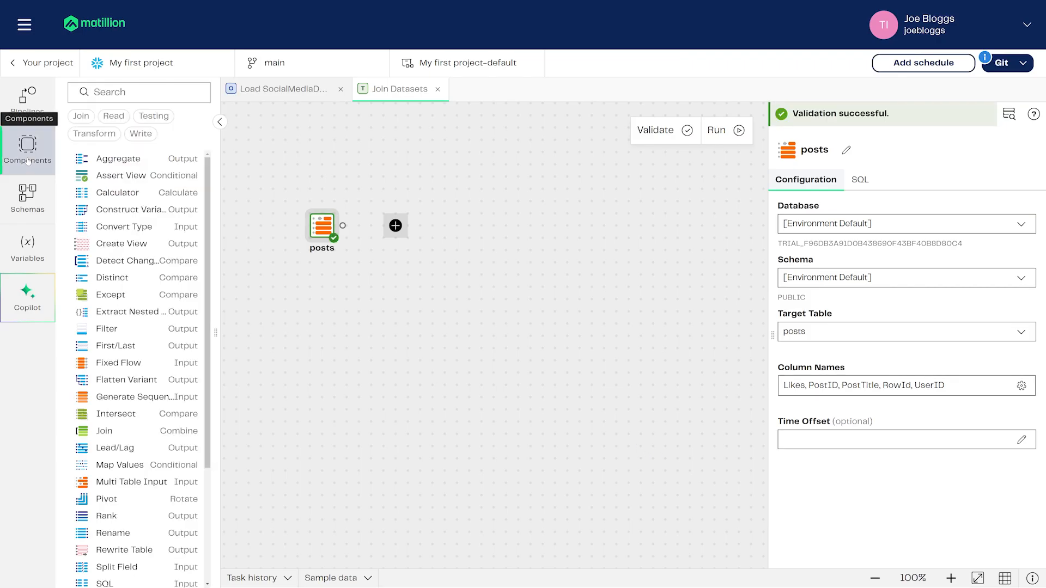
{"action": "left_click", "coordinate": [105, 120]}
{"action": "left_click_drag", "start_coordinate": [120, 227], "coordinate": [311, 321]}
{"action": "left_click", "coordinate": [1019, 333]}
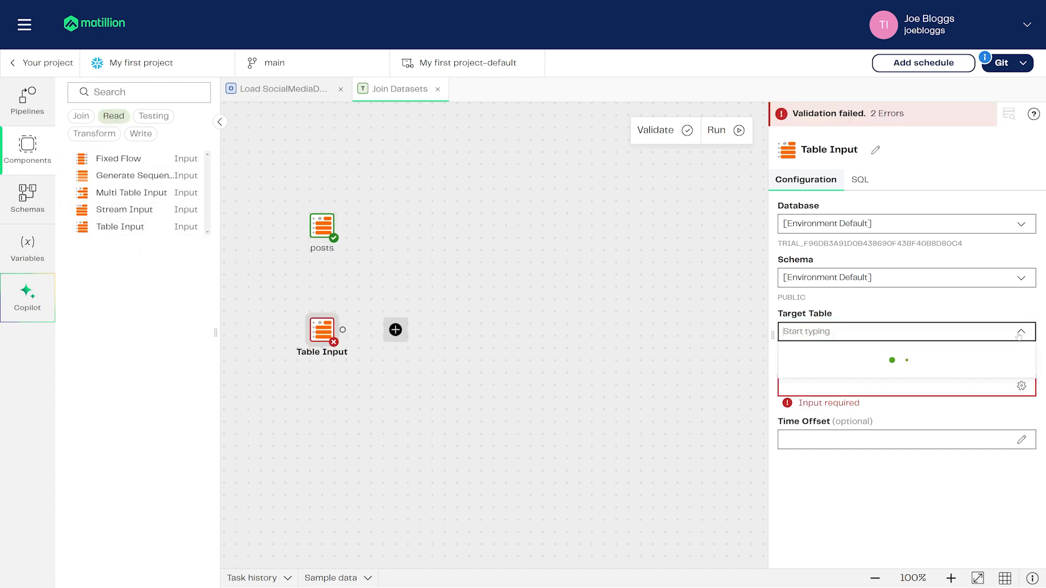
{"action": "left_click", "coordinate": [866, 377]}
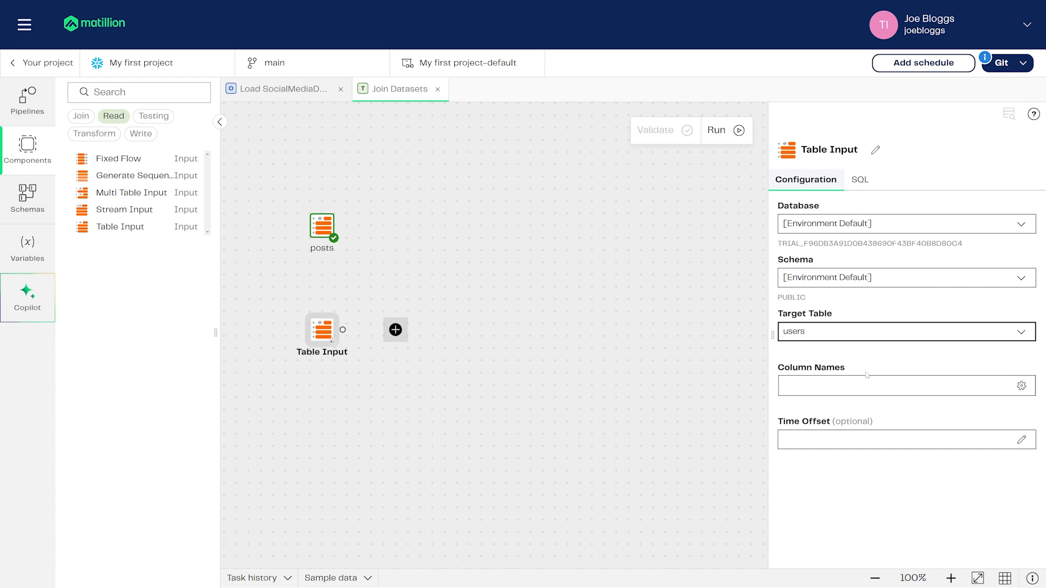
{"action": "left_click", "coordinate": [1022, 386]}
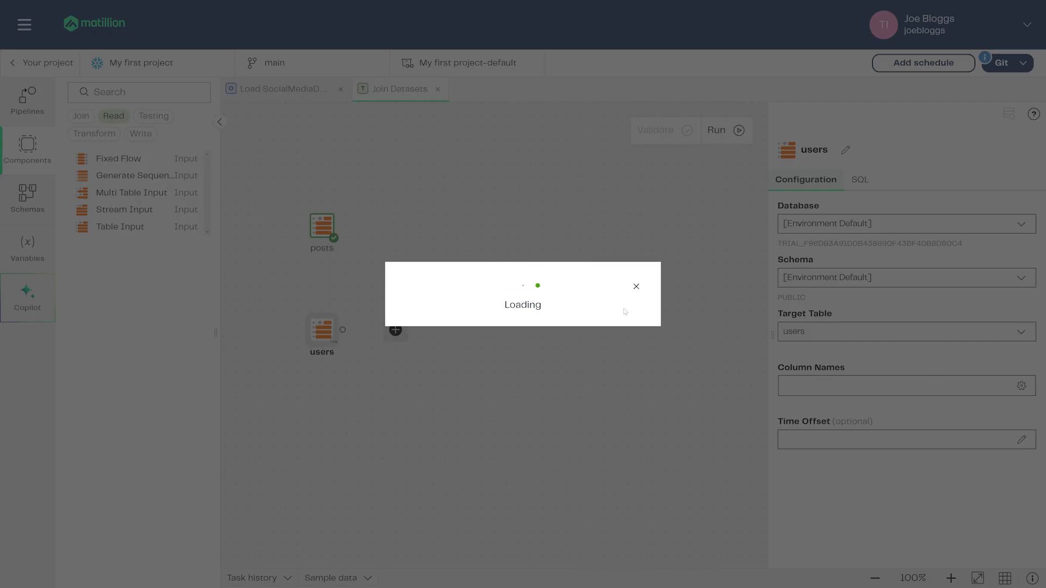
{"action": "left_click", "coordinate": [523, 210]}
{"action": "left_click", "coordinate": [660, 460]}
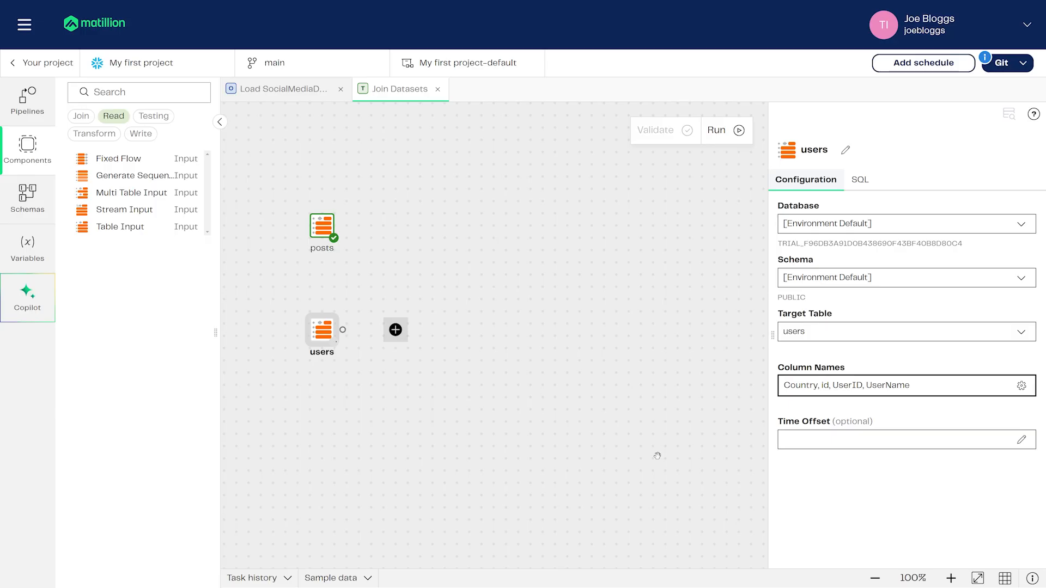
Sample the data of the users and posts inputs in an enlarged preview area.
{"action": "left_click", "coordinate": [364, 578]}
{"action": "left_click", "coordinate": [323, 441]}
{"action": "left_click_drag", "start_coordinate": [494, 431], "coordinate": [497, 361]}
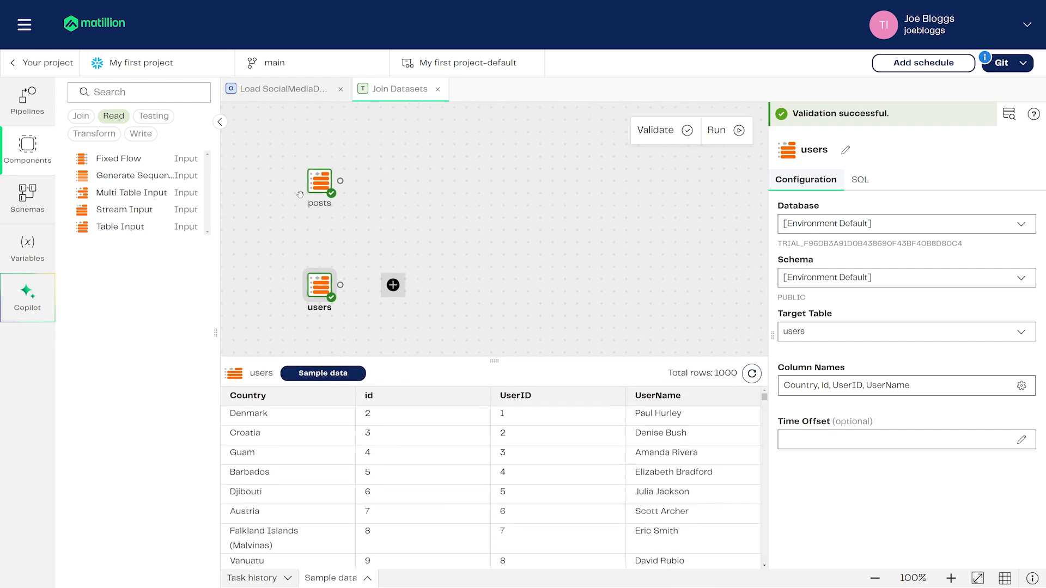
{"action": "left_click", "coordinate": [319, 183]}
{"action": "left_click", "coordinate": [332, 375]}
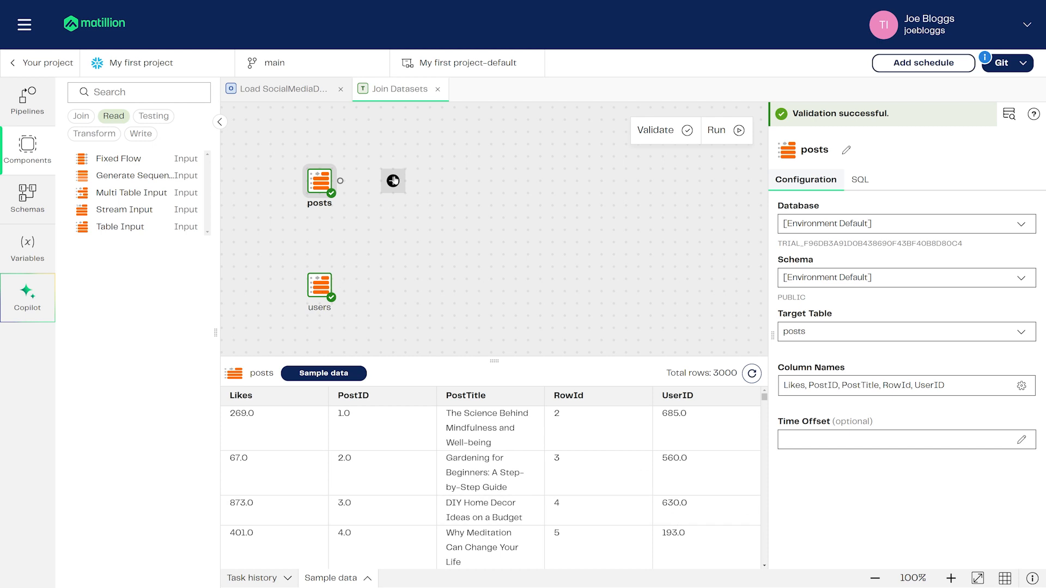
Add a Convert Type component connected to posts and move it slightly farther away from it.
{"action": "left_click", "coordinate": [393, 182]}
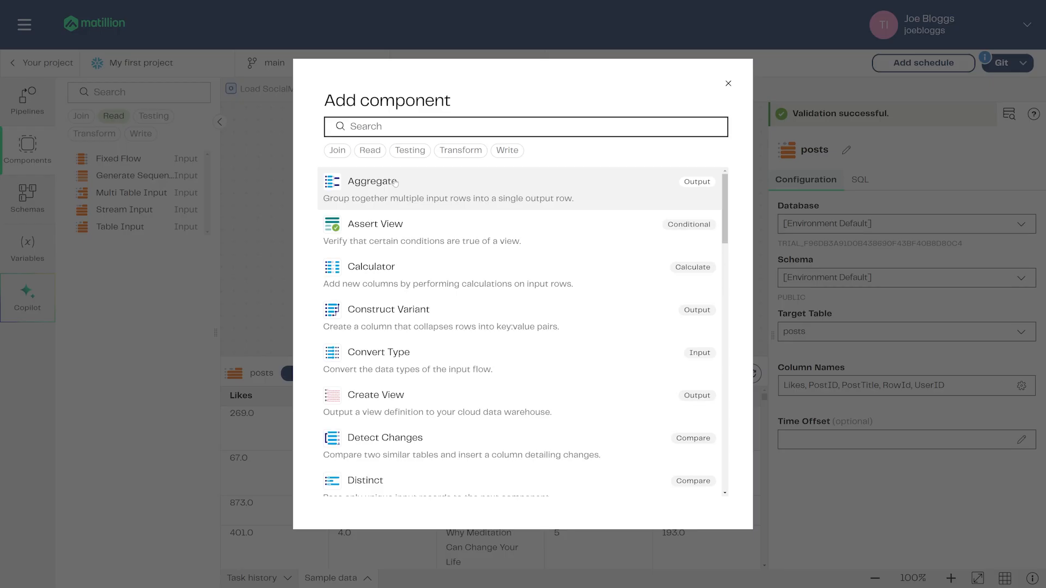
{"action": "left_click", "coordinate": [378, 354]}
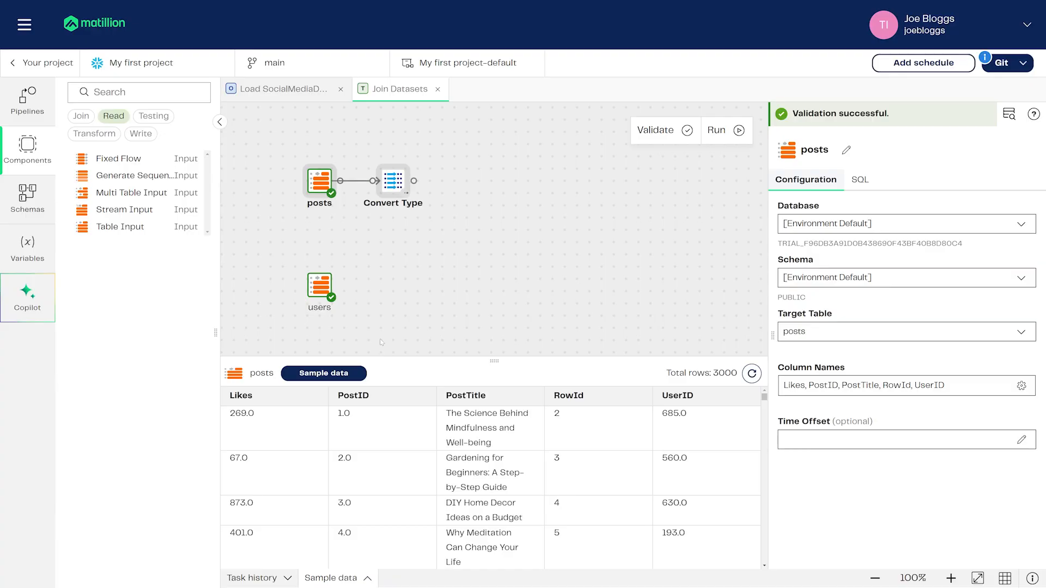
{"action": "left_click_drag", "start_coordinate": [393, 184], "coordinate": [424, 184]}
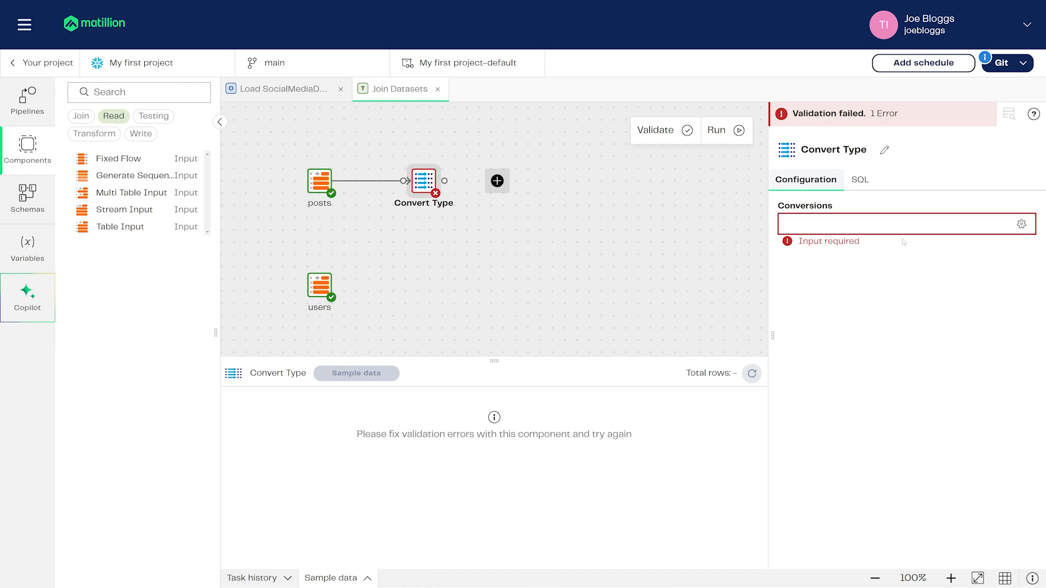
Add conversion rows for the Likes and UserID columns in the Convert Type component.
{"action": "left_click", "coordinate": [1021, 224]}
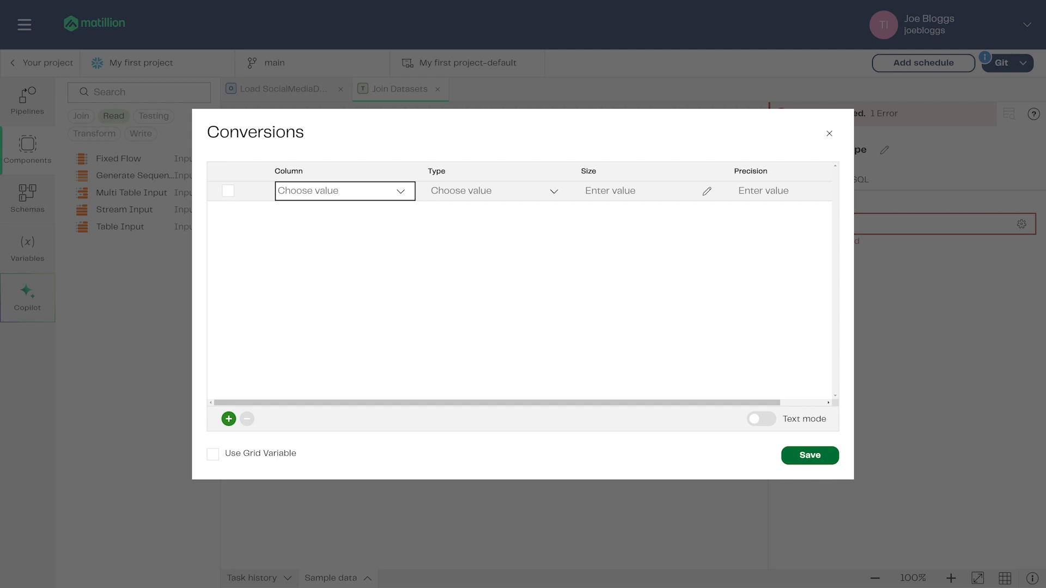
{"action": "left_click", "coordinate": [401, 192]}
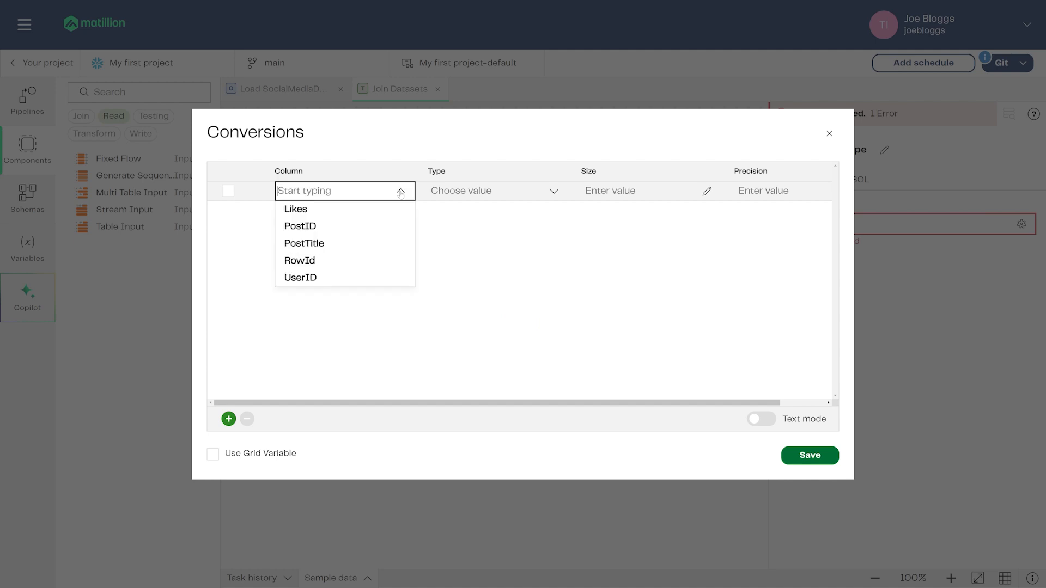
{"action": "left_click", "coordinate": [359, 208]}
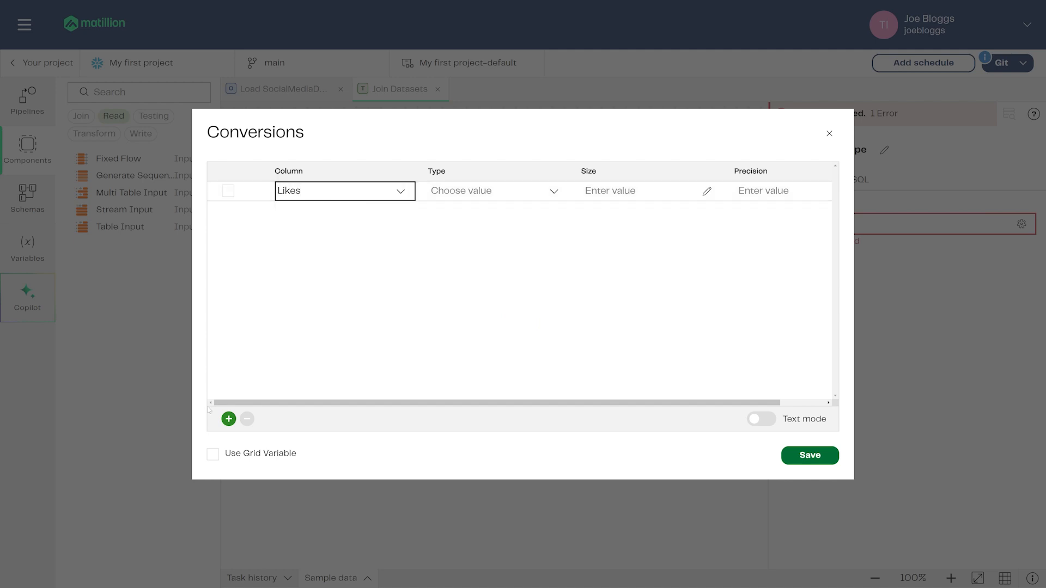
{"action": "left_click", "coordinate": [228, 419]}
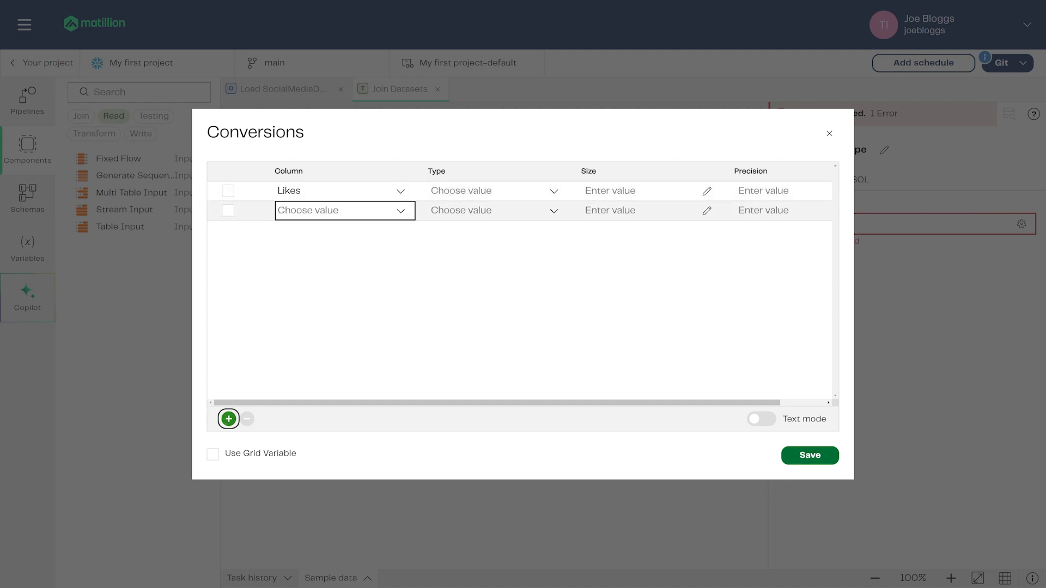
{"action": "left_click", "coordinate": [397, 214]}
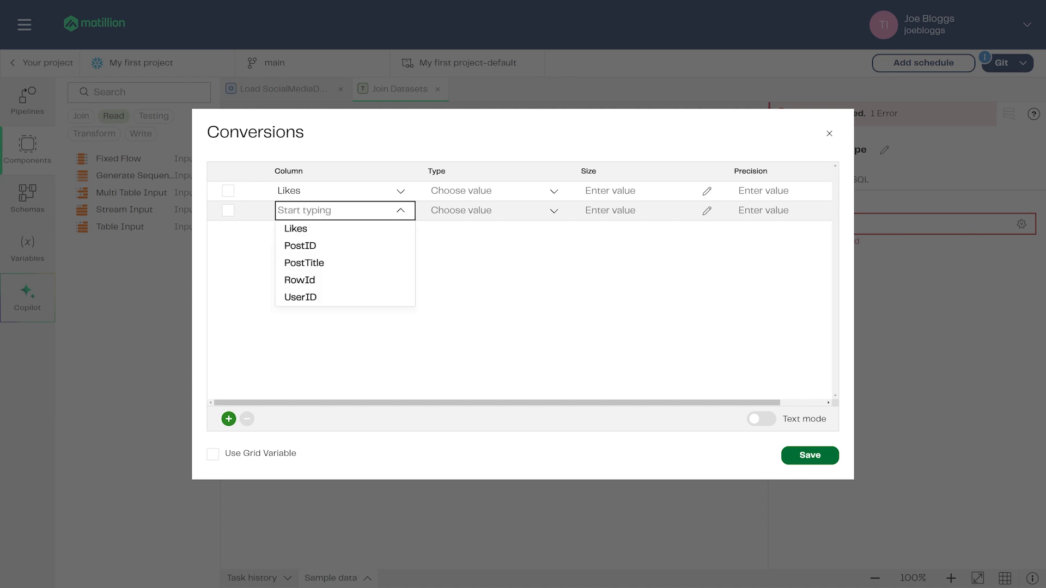
{"action": "left_click", "coordinate": [328, 302]}
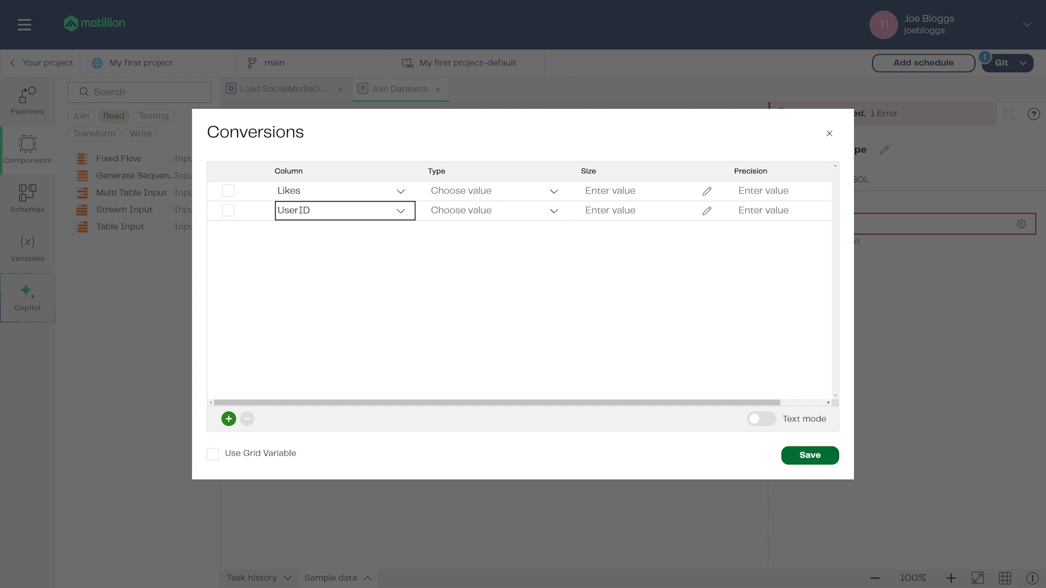
Set the conversion type of Likes and UserID to NUMBER, save, and sample the converted data.
{"action": "left_click", "coordinate": [491, 191]}
{"action": "left_click", "coordinate": [458, 224]}
{"action": "left_click", "coordinate": [492, 210]}
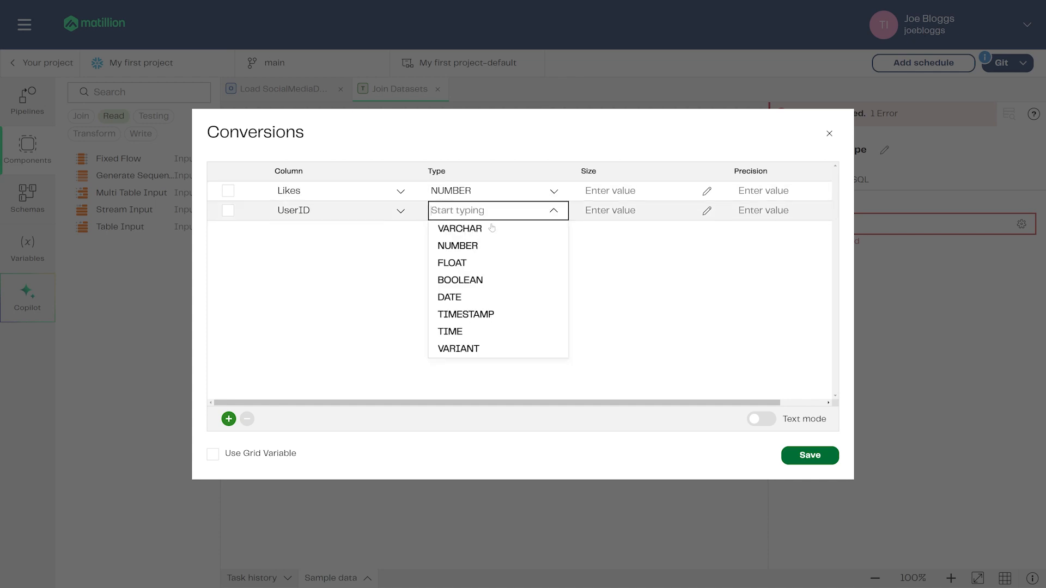
{"action": "left_click", "coordinate": [482, 245]}
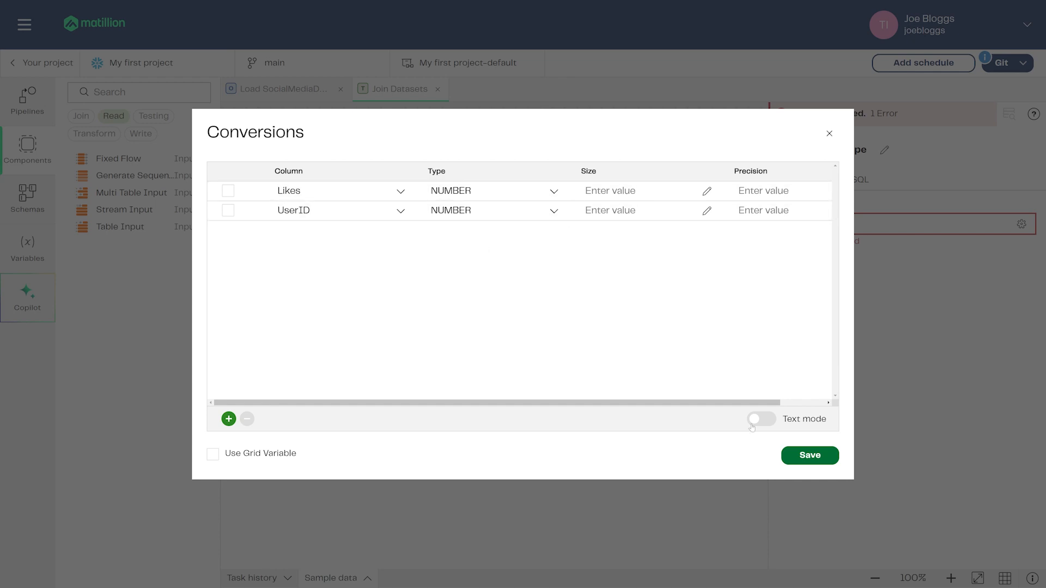
{"action": "left_click", "coordinate": [797, 457]}
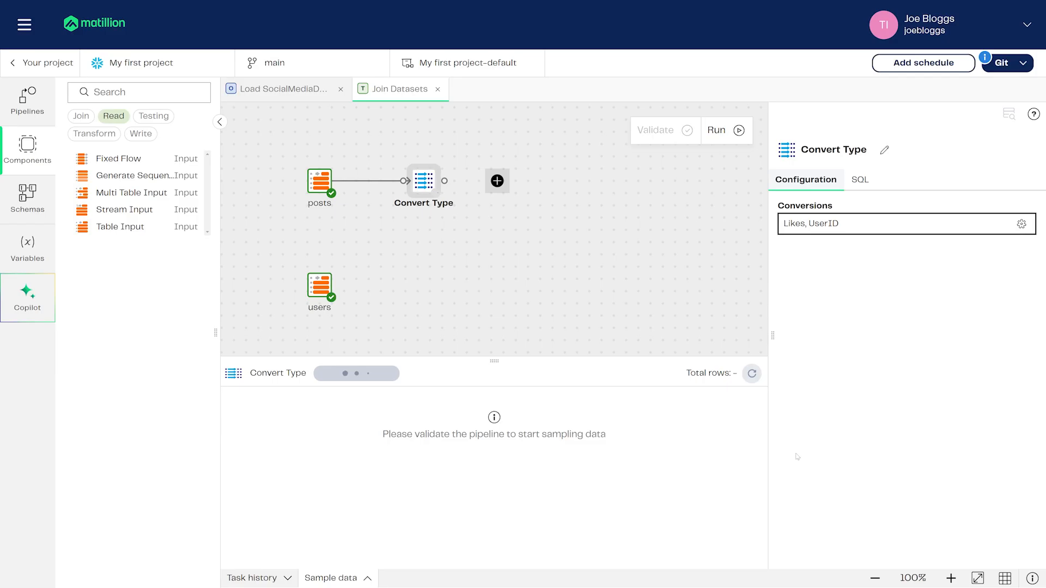
{"action": "left_click", "coordinate": [338, 376]}
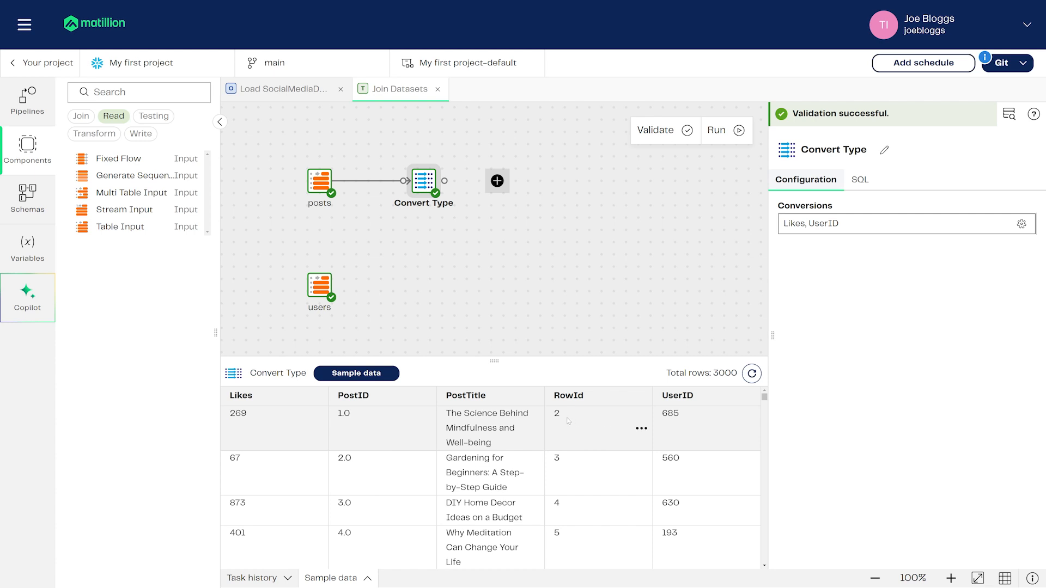
Add a Join component after Convert Type, move it slightly farther away, and connect the users input to it.
{"action": "left_click", "coordinate": [497, 181]}
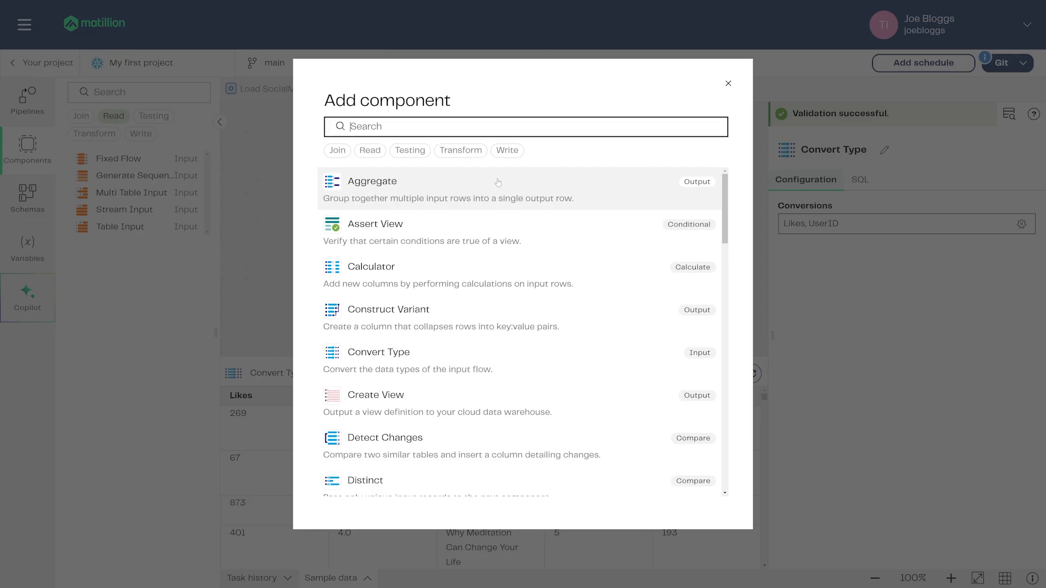
{"action": "left_click", "coordinate": [337, 151]}
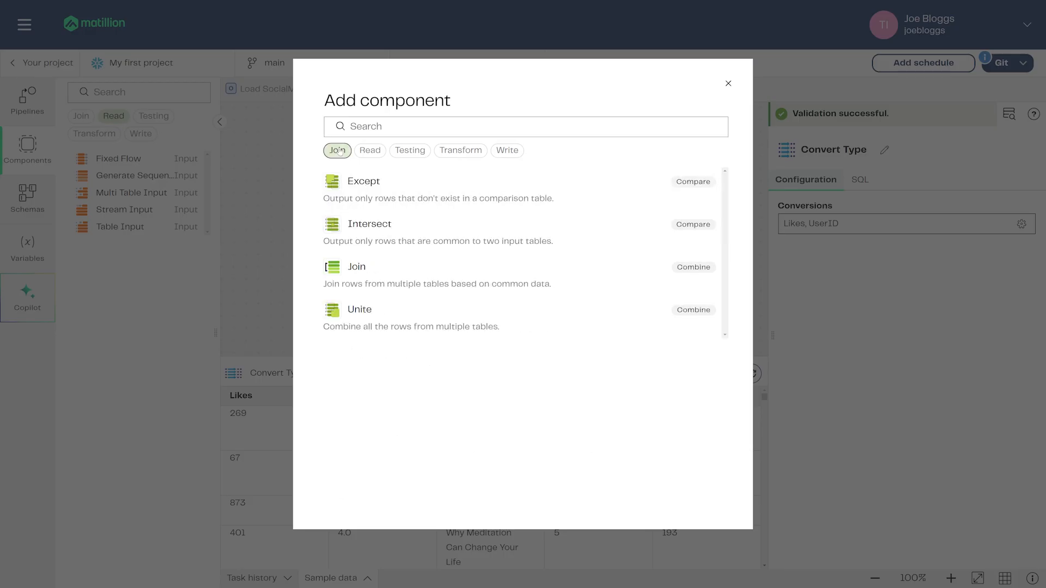
{"action": "left_click", "coordinate": [347, 273]}
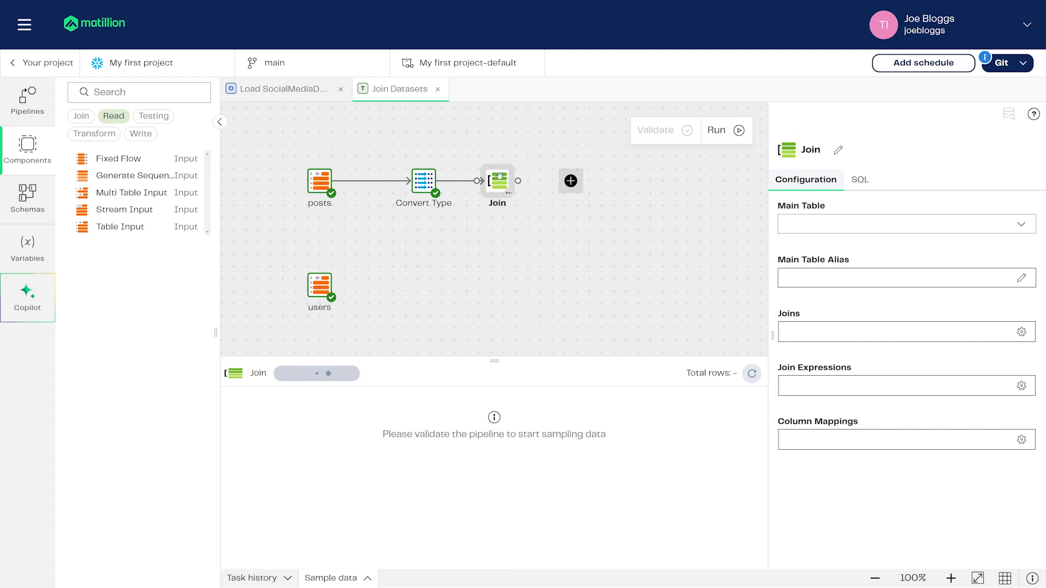
{"action": "mouse_move", "coordinate": [523, 182]}
{"action": "left_mouse_down"}
{"action": "mouse_move", "coordinate": [549, 181]}
{"action": "mouse_move", "coordinate": [537, 178]}
{"action": "left_mouse_up"}
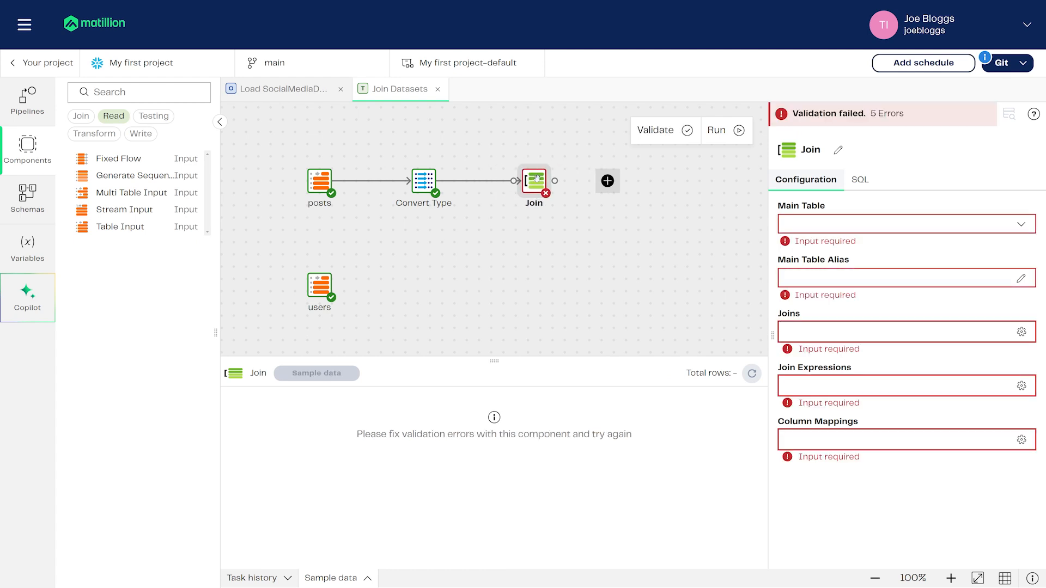
{"action": "left_click_drag", "start_coordinate": [341, 283], "coordinate": [524, 182]}
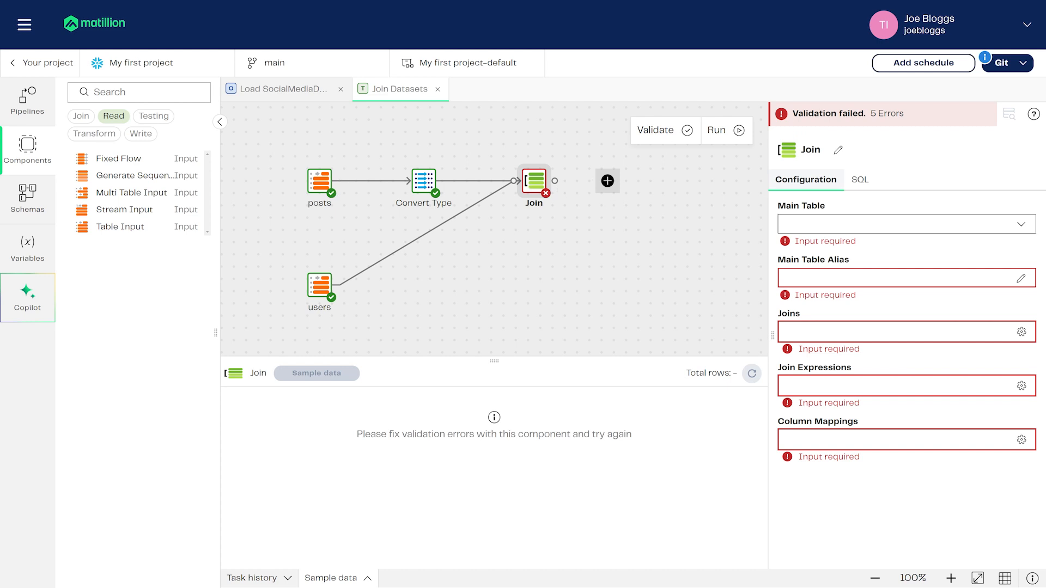
Set the Join's main table to Convert Type with the alias posts.
{"action": "left_click", "coordinate": [1020, 225]}
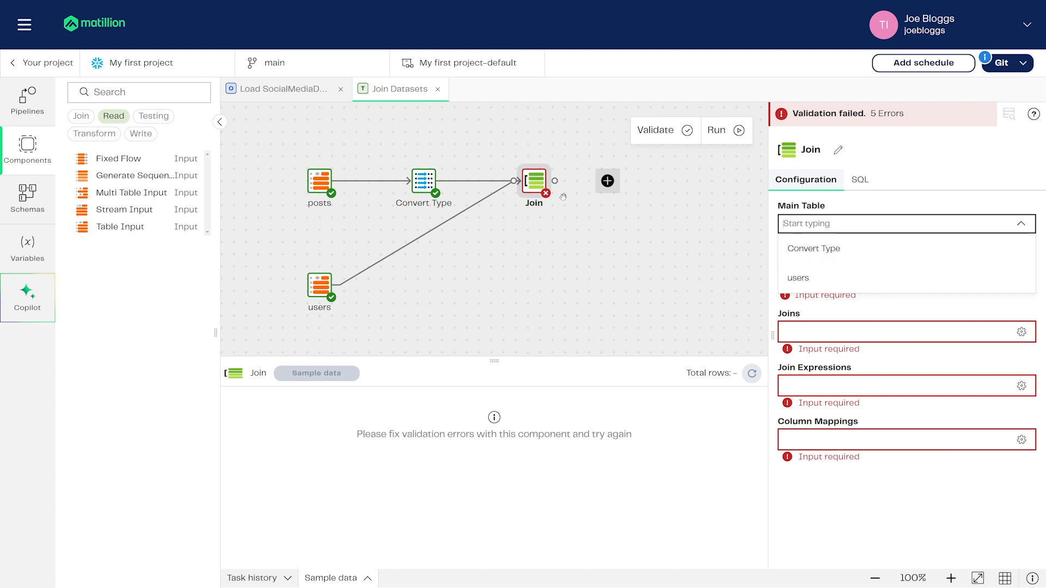
{"action": "left_click", "coordinate": [832, 249]}
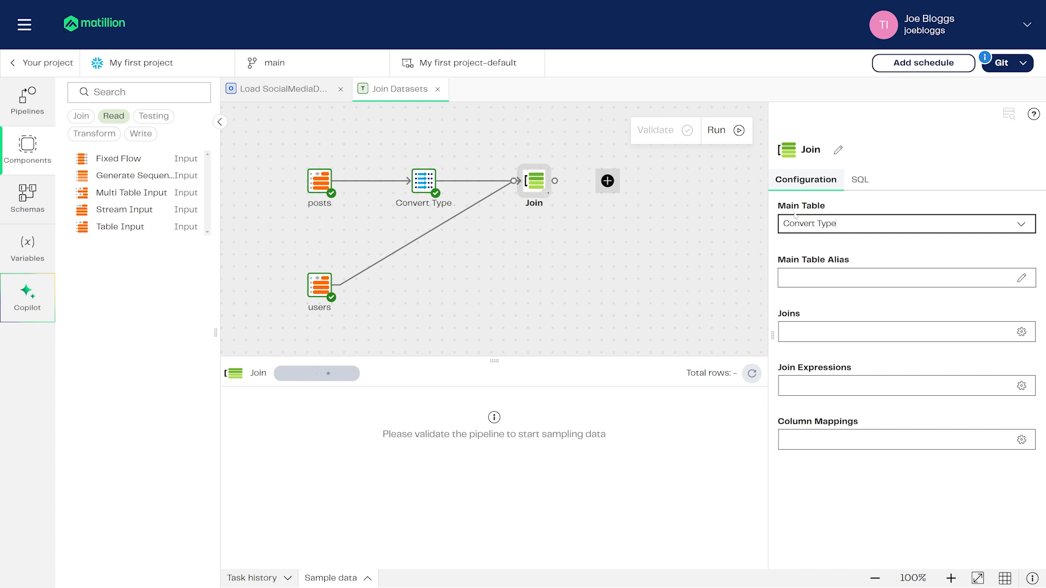
{"action": "left_click", "coordinate": [946, 257]}
{"action": "left_click", "coordinate": [943, 277]}
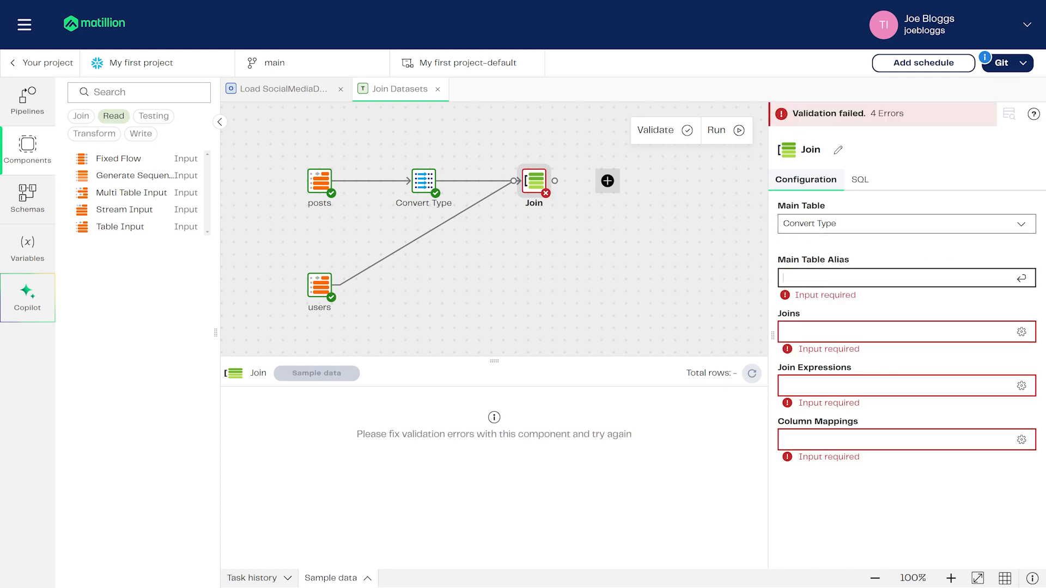
{"action": "type", "text": "posts"}
{"action": "left_click", "coordinate": [923, 310]}
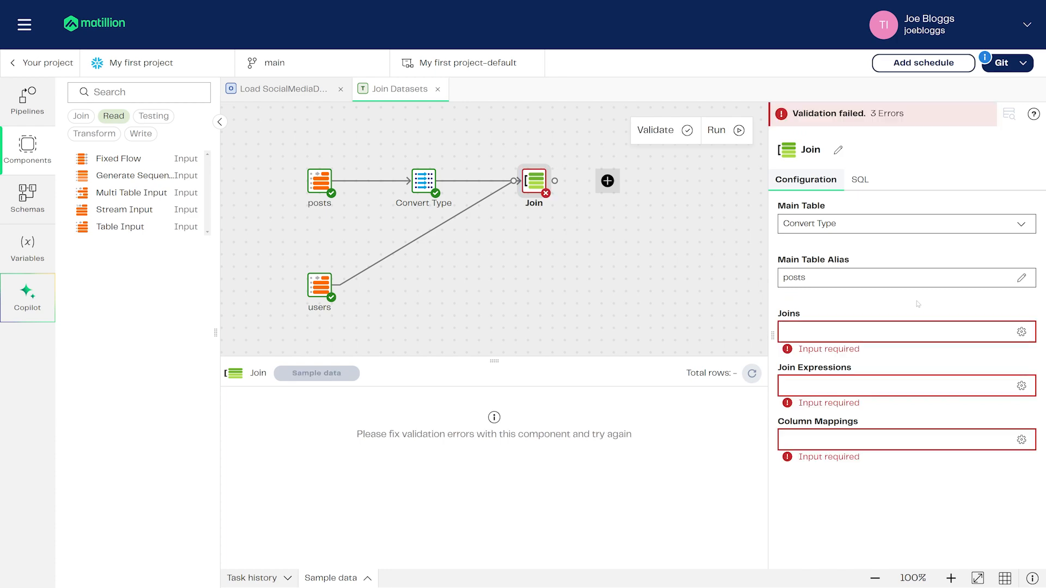
Define an Inner join to the users table with the alias users and save it.
{"action": "left_click", "coordinate": [877, 333]}
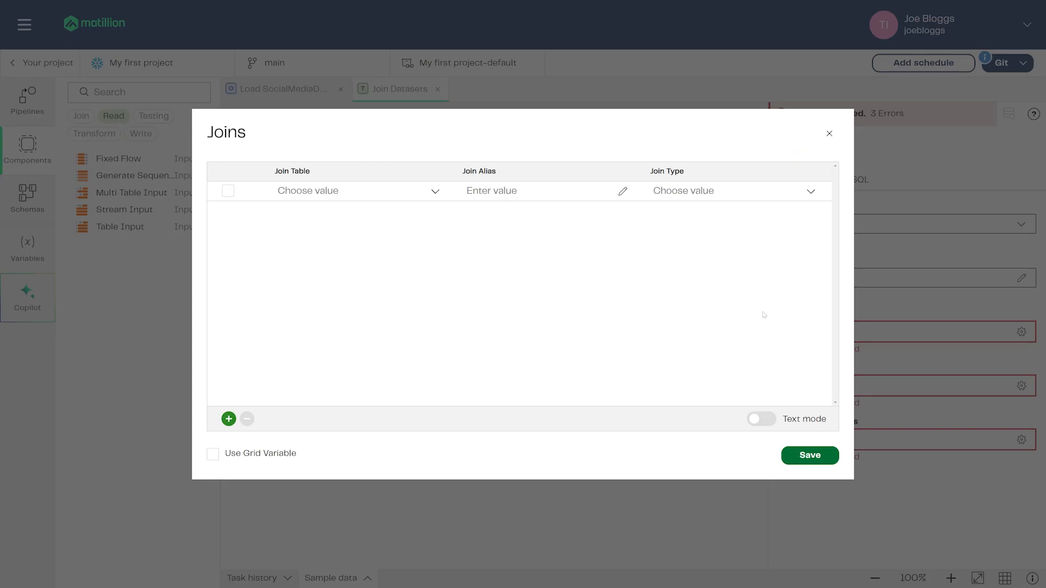
{"action": "left_click", "coordinate": [395, 191]}
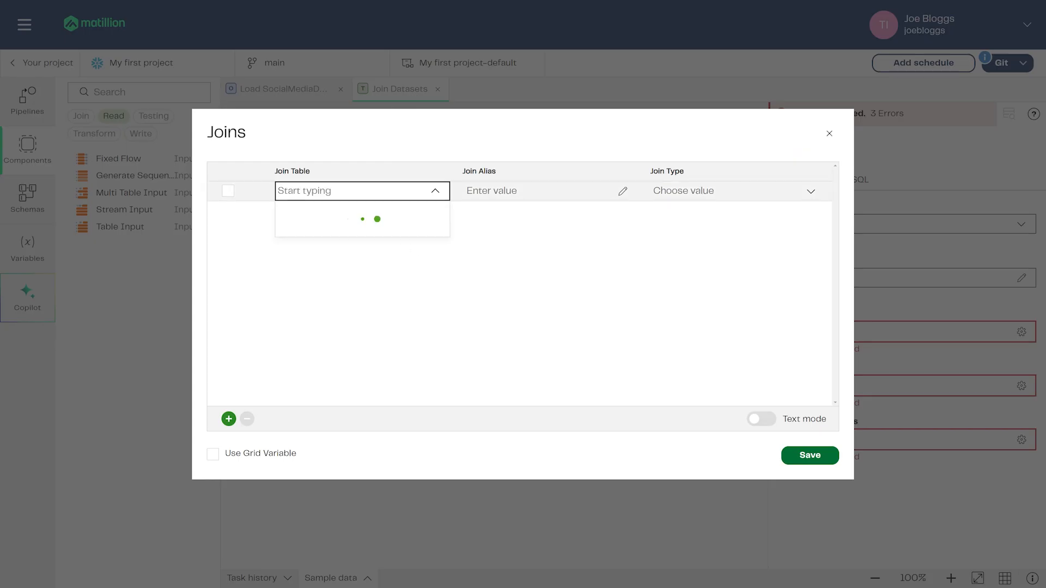
{"action": "left_click", "coordinate": [386, 227]}
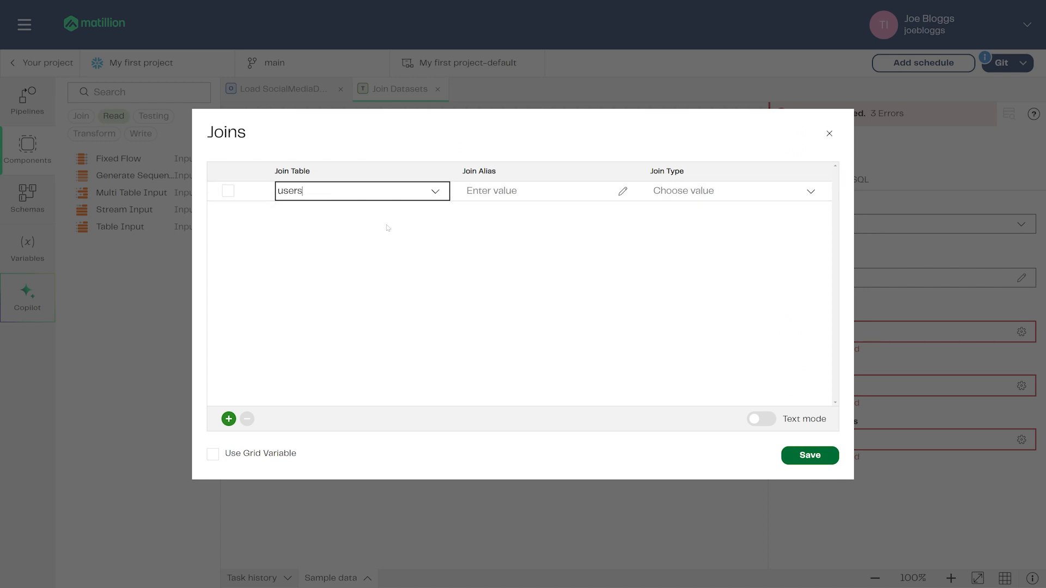
{"action": "type", "text": "users"}
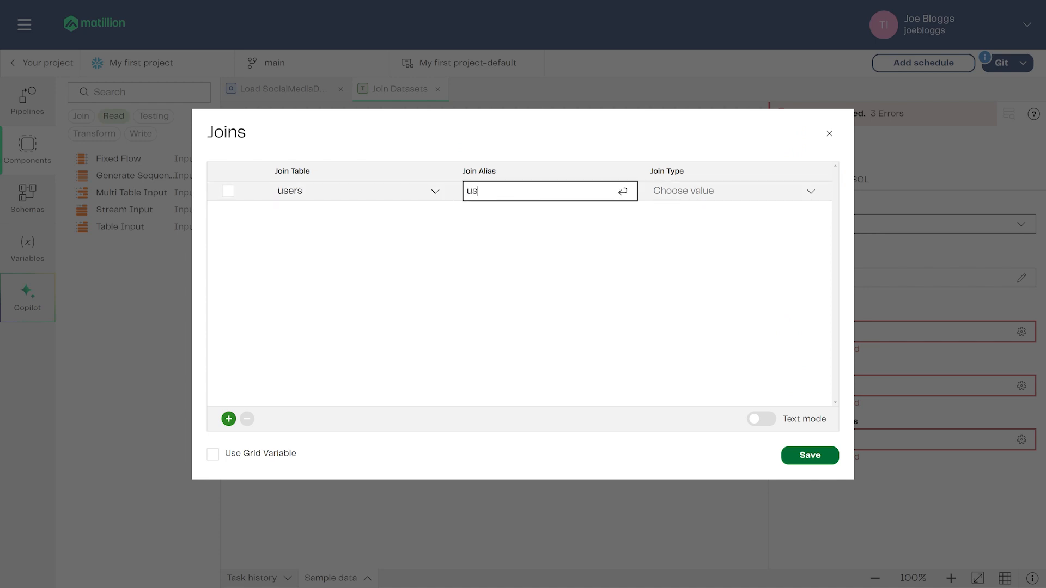
{"action": "key", "text": "Tab"}
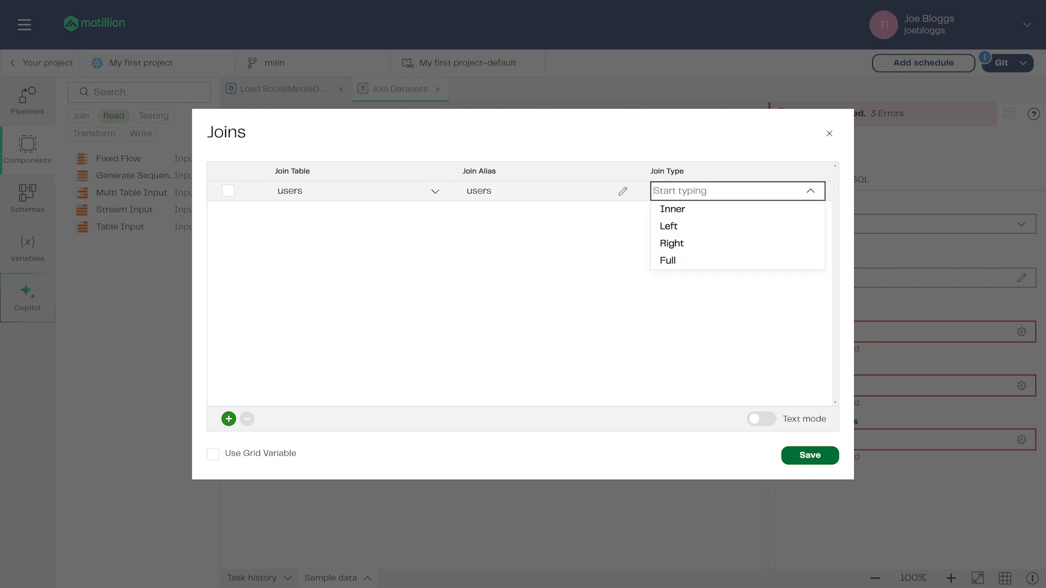
{"action": "left_click", "coordinate": [720, 212]}
{"action": "left_click", "coordinate": [796, 454]}
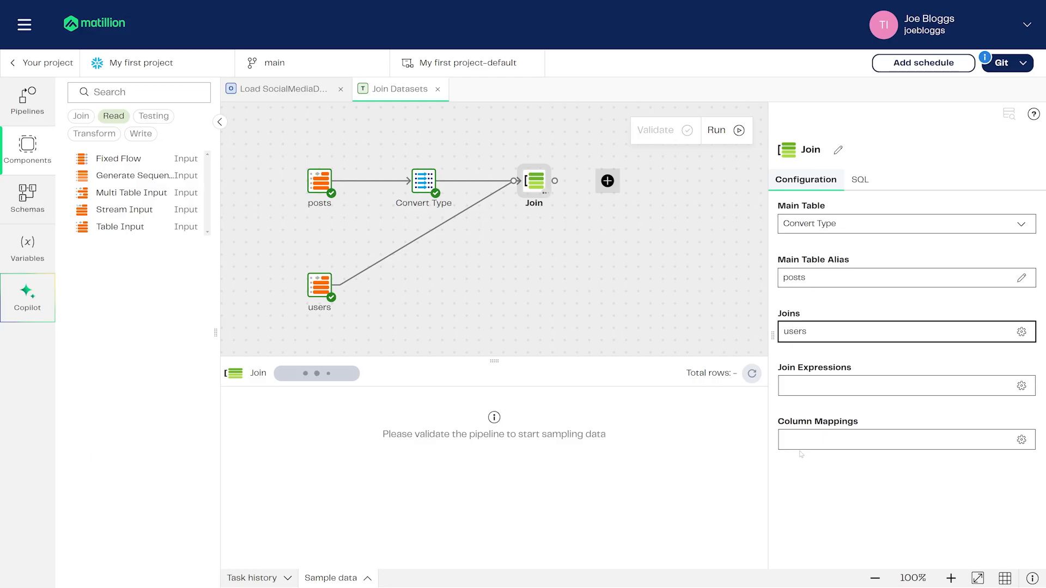
Set the posts_Inner_users join expression to "posts"."UserID" = "users"."UserID" and save it.
{"action": "left_click", "coordinate": [1022, 387]}
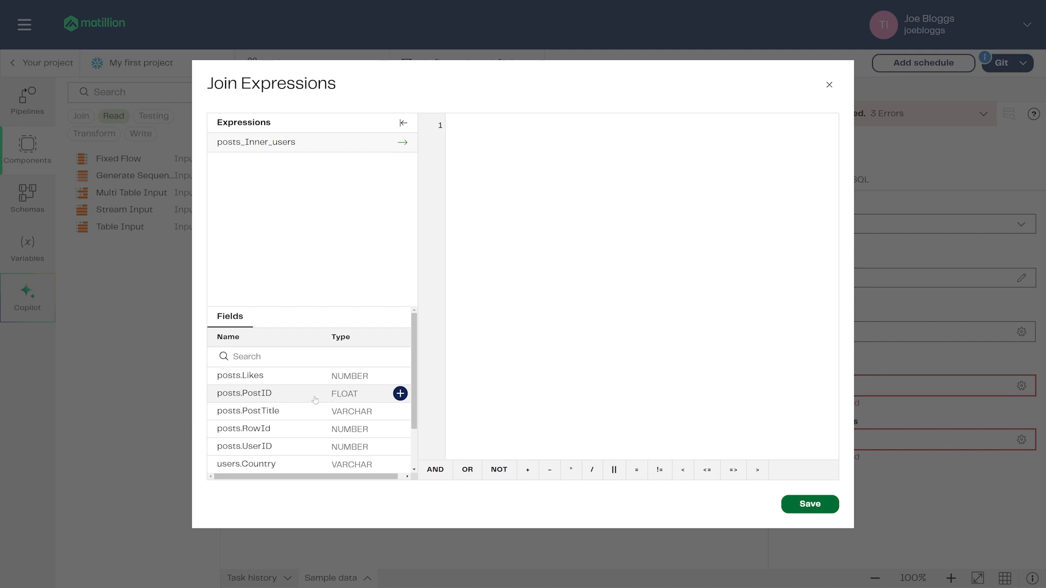
{"action": "scroll", "coordinate": [302, 387], "scroll_direction": "down", "scroll_amount": 1}
{"action": "scroll", "coordinate": [303, 390], "scroll_direction": "down", "scroll_amount": 1}
{"action": "scroll", "coordinate": [304, 385], "scroll_direction": "up", "scroll_amount": 3}
{"action": "scroll", "coordinate": [304, 383], "scroll_direction": "down", "scroll_amount": 2}
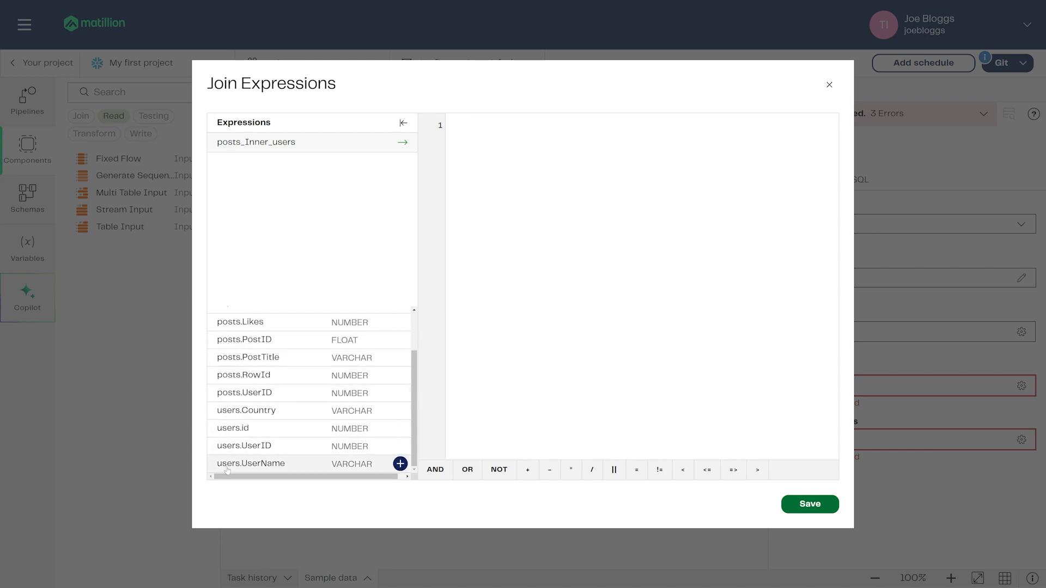
{"action": "scroll", "coordinate": [223, 393], "scroll_direction": "up", "scroll_amount": 2}
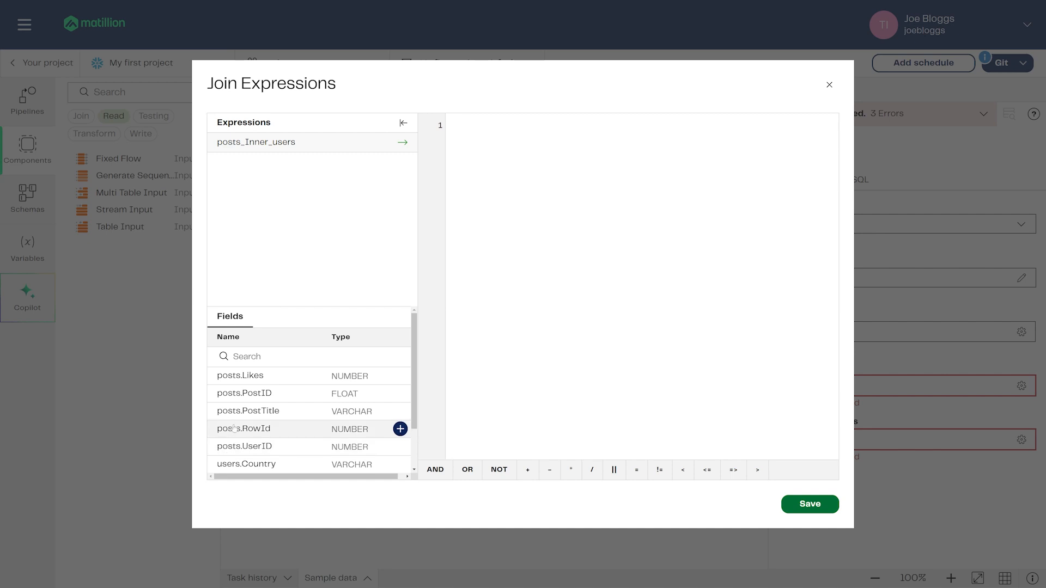
{"action": "scroll", "coordinate": [255, 403], "scroll_direction": "down", "scroll_amount": 1}
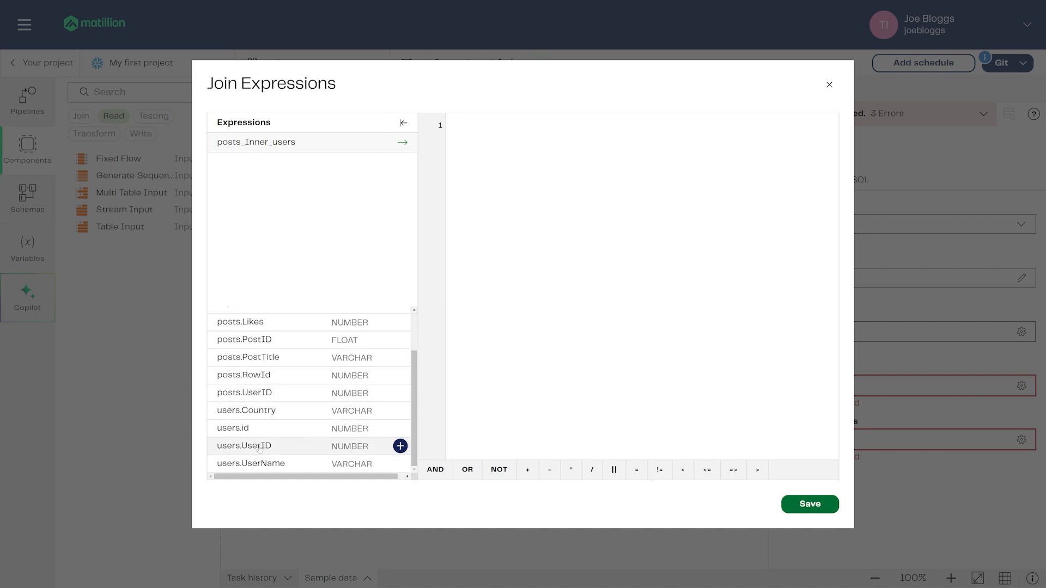
{"action": "left_click", "coordinate": [400, 393]}
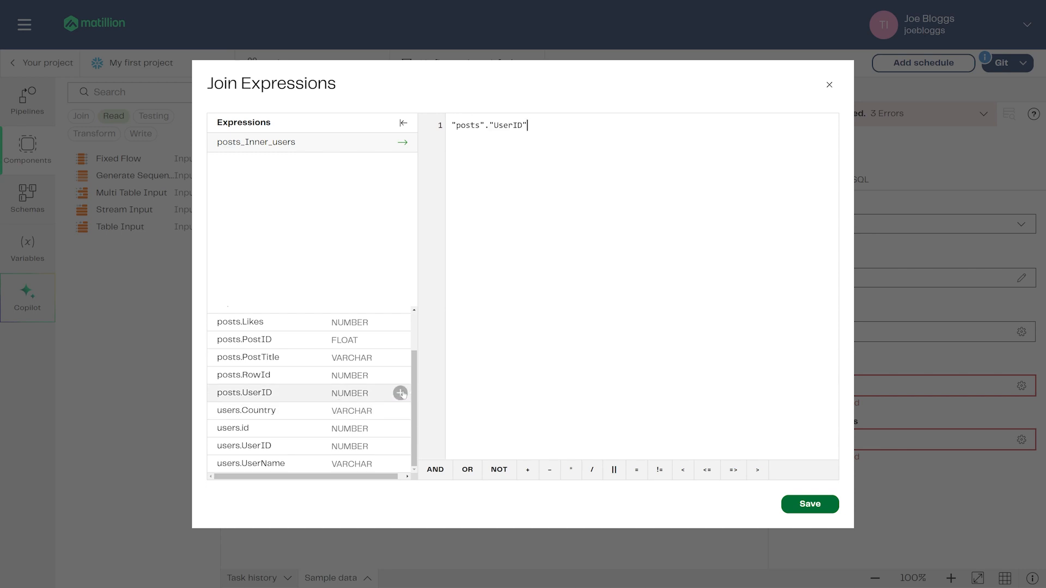
{"action": "type", "text": "= \""}
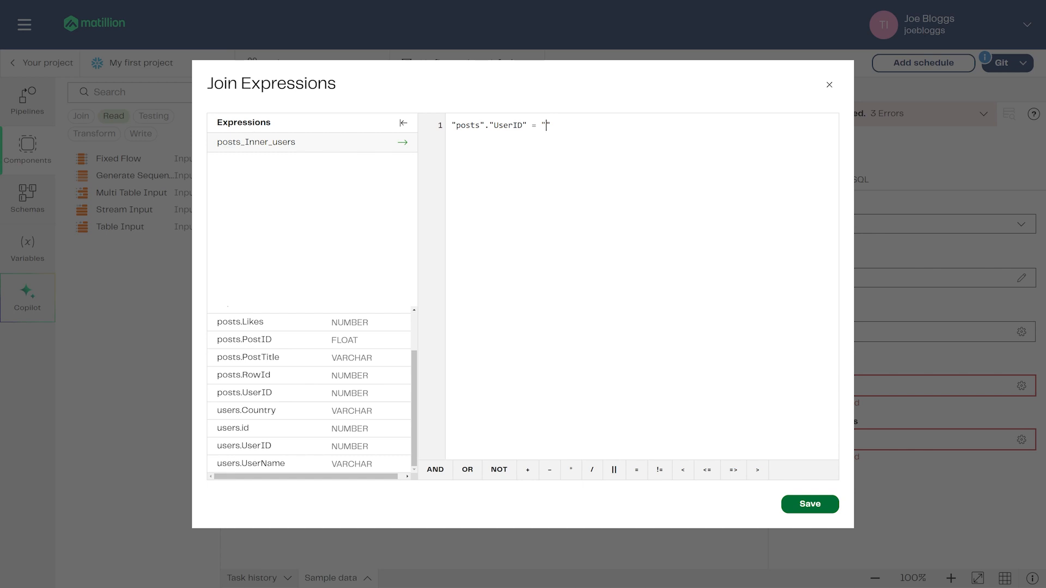
{"action": "type", "text": "users\".\"UserID"}
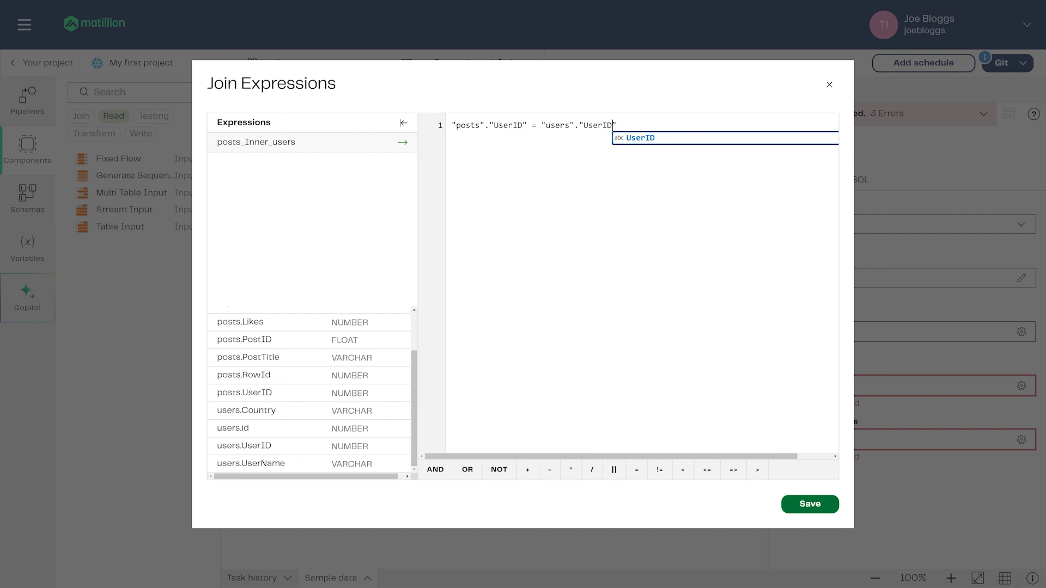
{"action": "type", "text": "\""}
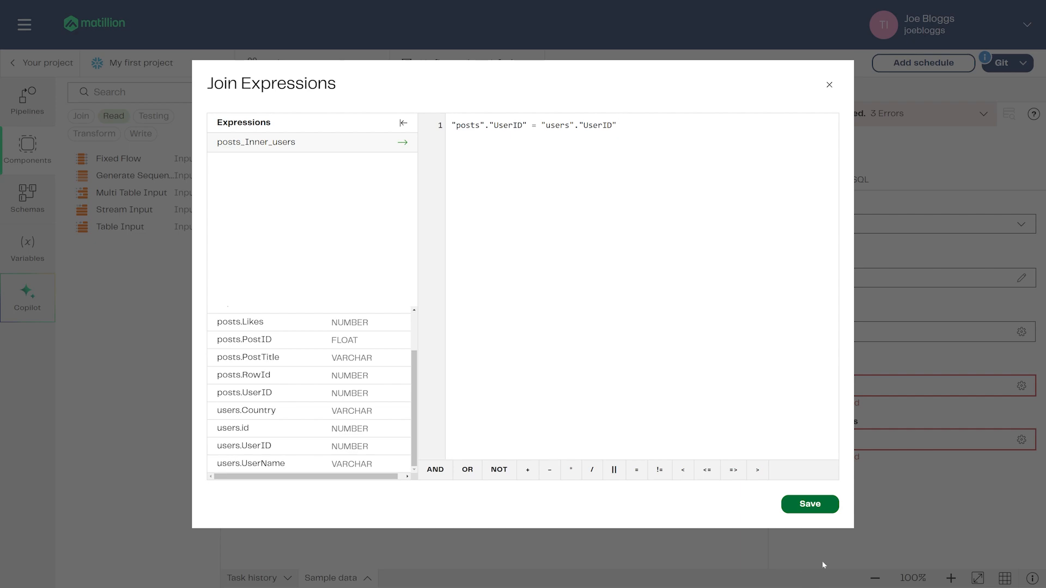
{"action": "left_click", "coordinate": [818, 505]}
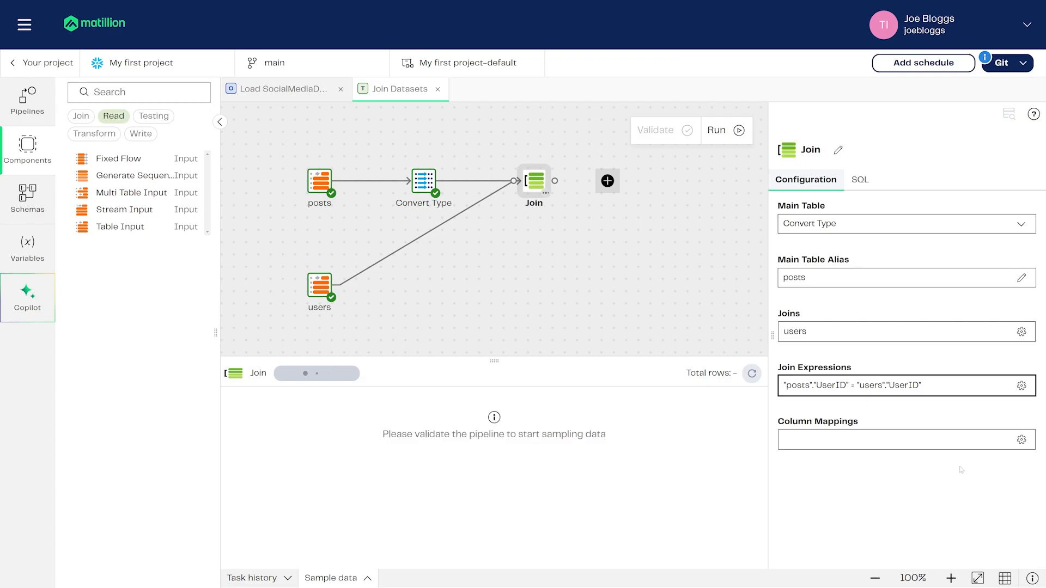
Map only the Likes, PostTitle, Country and UserName columns in the Join, save, and sample the joined data.
{"action": "left_click", "coordinate": [1020, 439]}
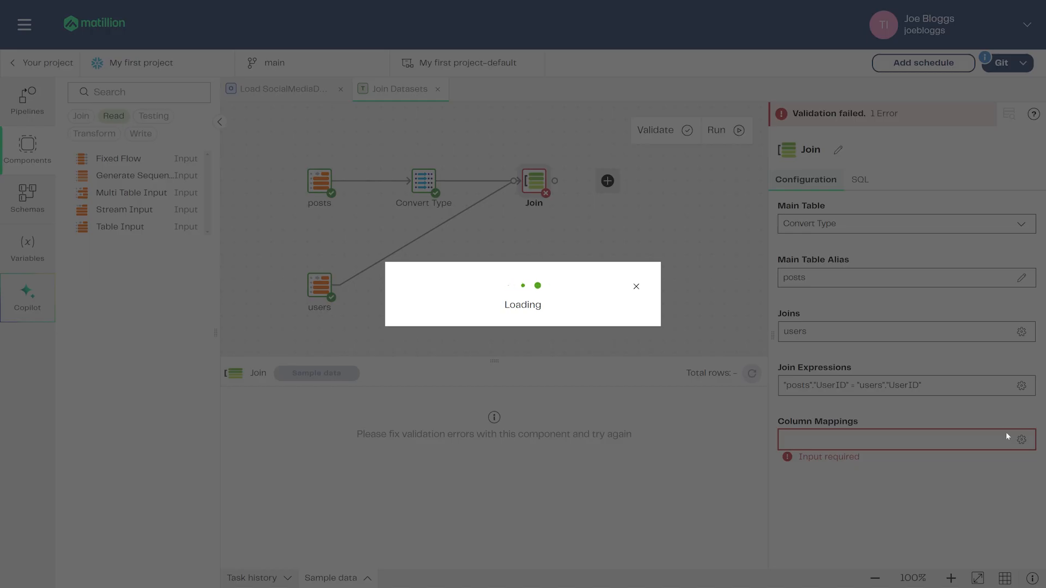
{"action": "left_click", "coordinate": [246, 419]}
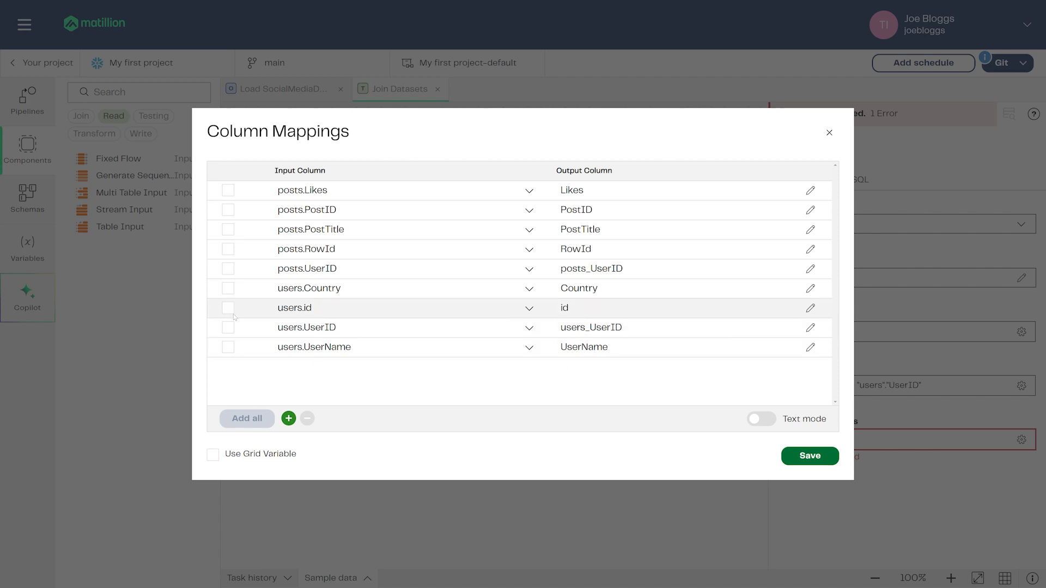
{"action": "left_click", "coordinate": [228, 312]}
{"action": "left_click", "coordinate": [225, 250]}
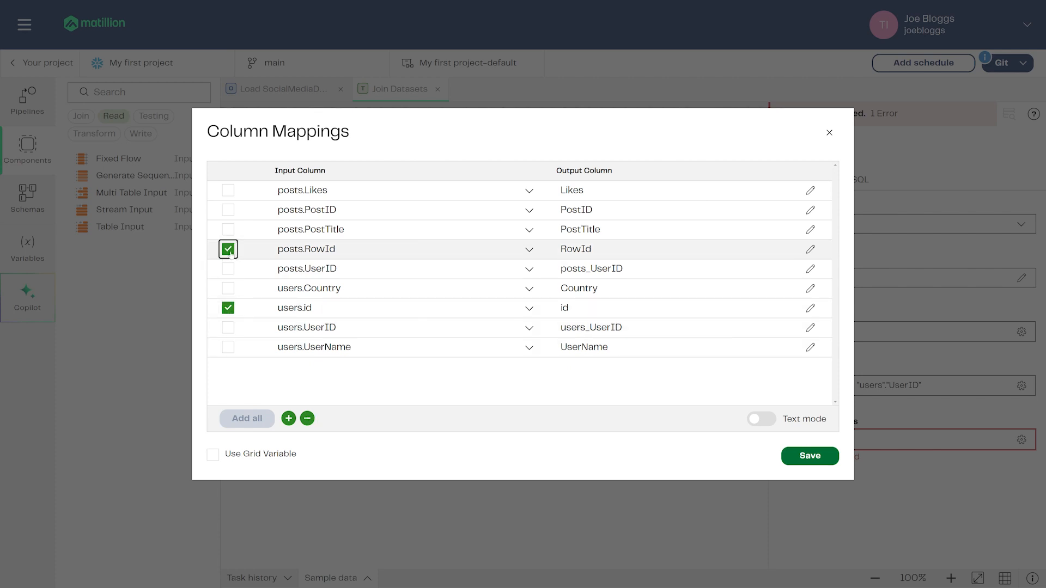
{"action": "left_click", "coordinate": [228, 211]}
{"action": "left_click", "coordinate": [227, 269]}
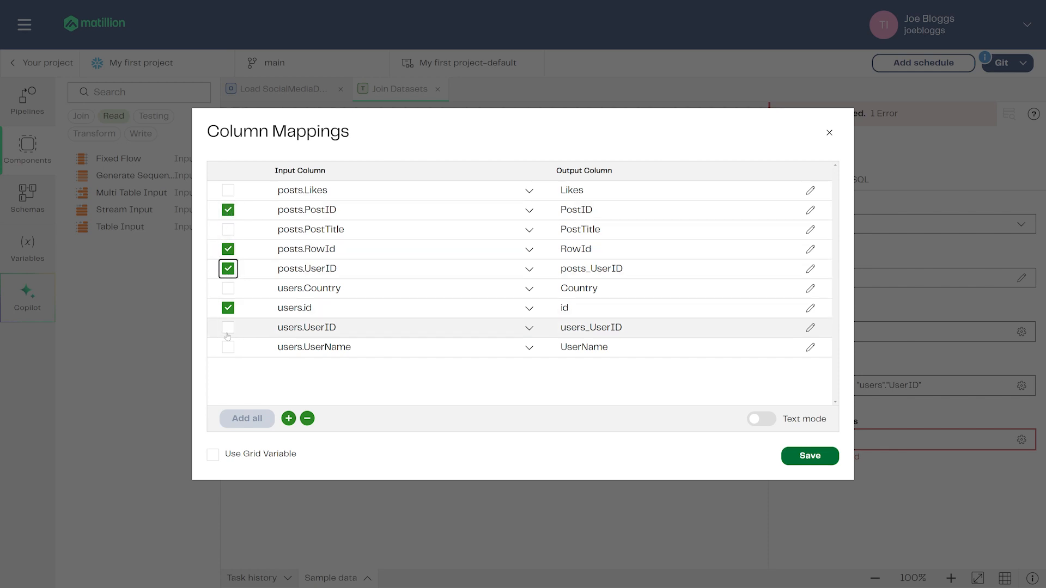
{"action": "left_click", "coordinate": [229, 331]}
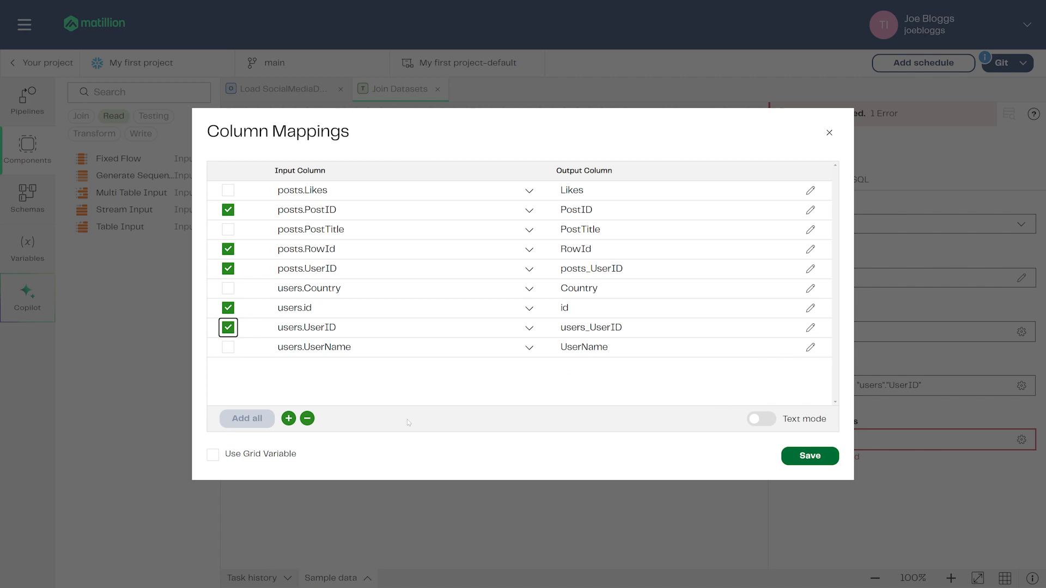
{"action": "left_click", "coordinate": [308, 418]}
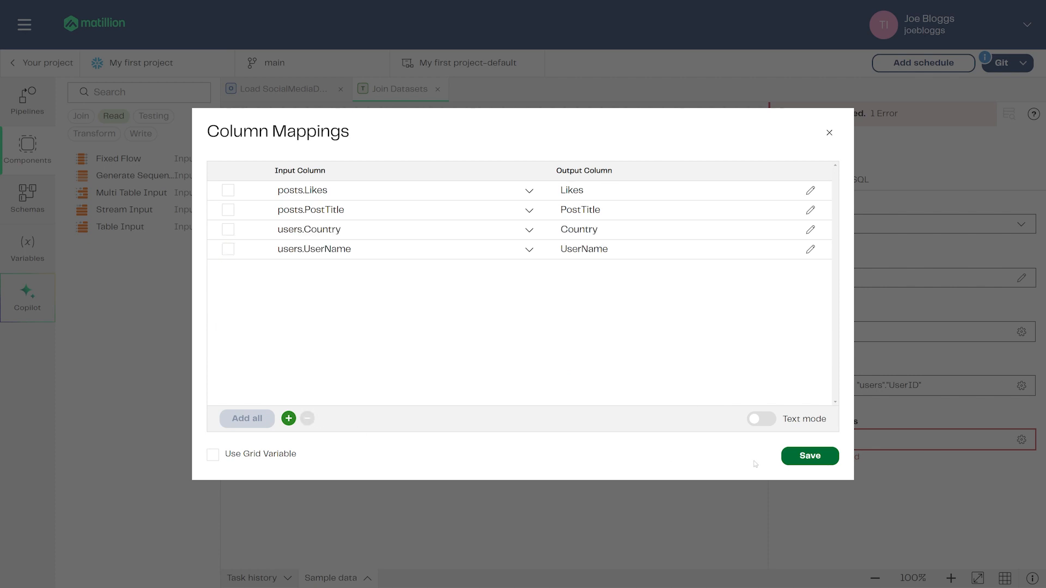
{"action": "left_click", "coordinate": [810, 456]}
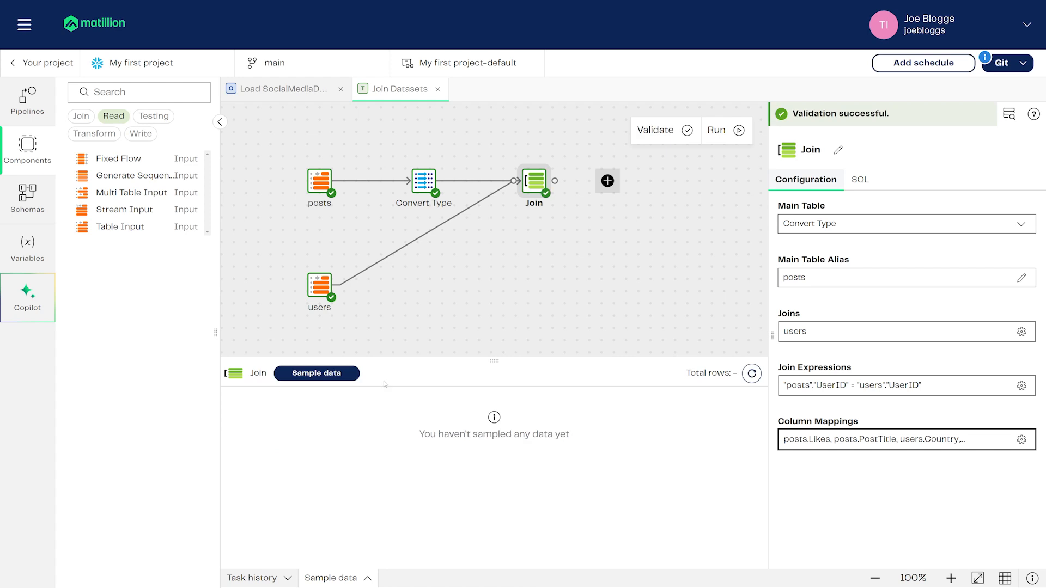
{"action": "left_click", "coordinate": [342, 381]}
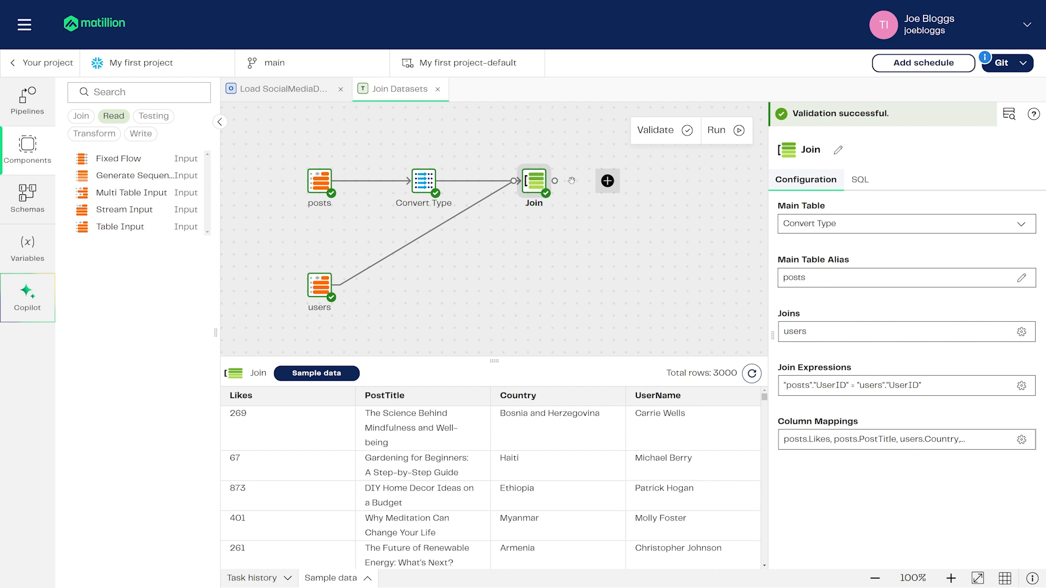
Add a Rewrite Table component after Join with the target table socialmedia_output, and run the pipeline.
{"action": "left_click", "coordinate": [611, 185]}
{"action": "left_click", "coordinate": [501, 153]}
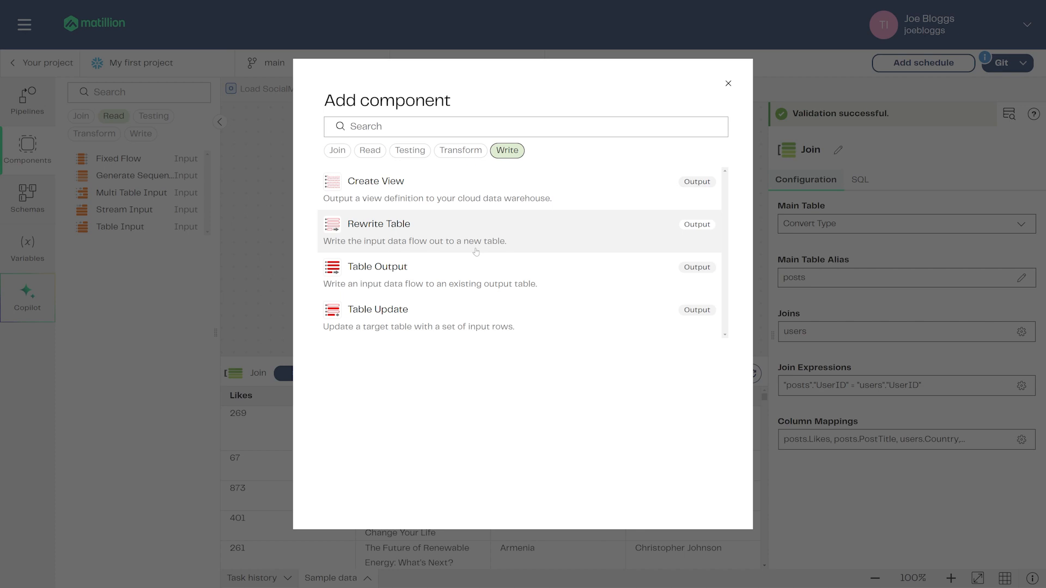
{"action": "left_click", "coordinate": [492, 238]}
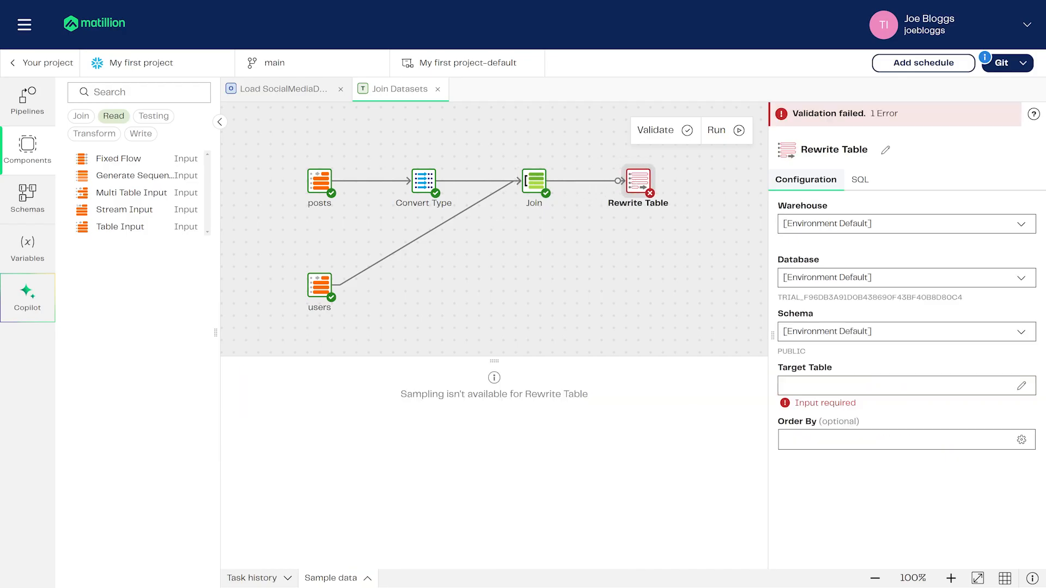
{"action": "left_click", "coordinate": [906, 385]}
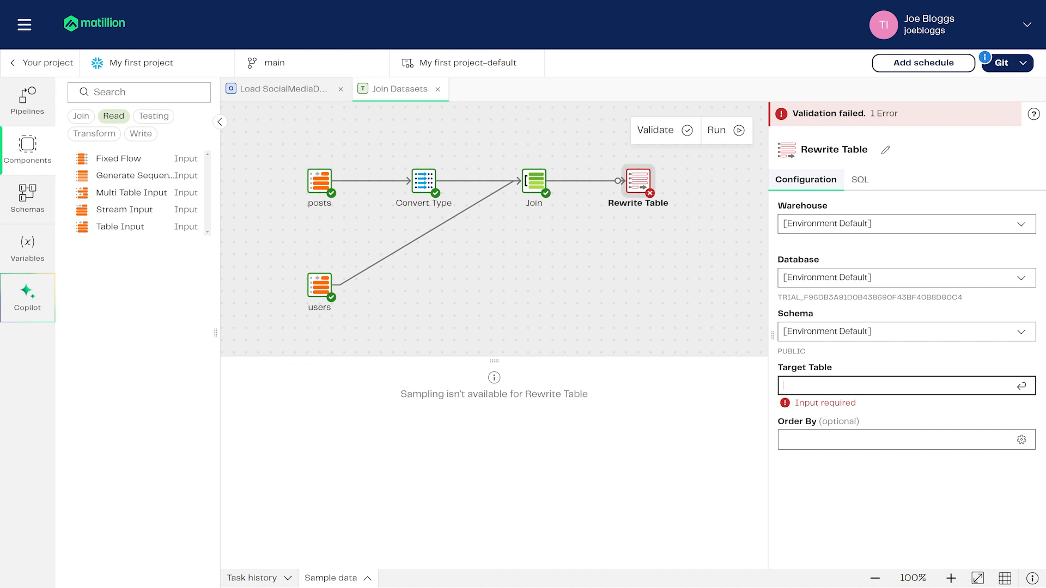
{"action": "type", "text": "socialmedia_output"}
{"action": "key", "text": "Return"}
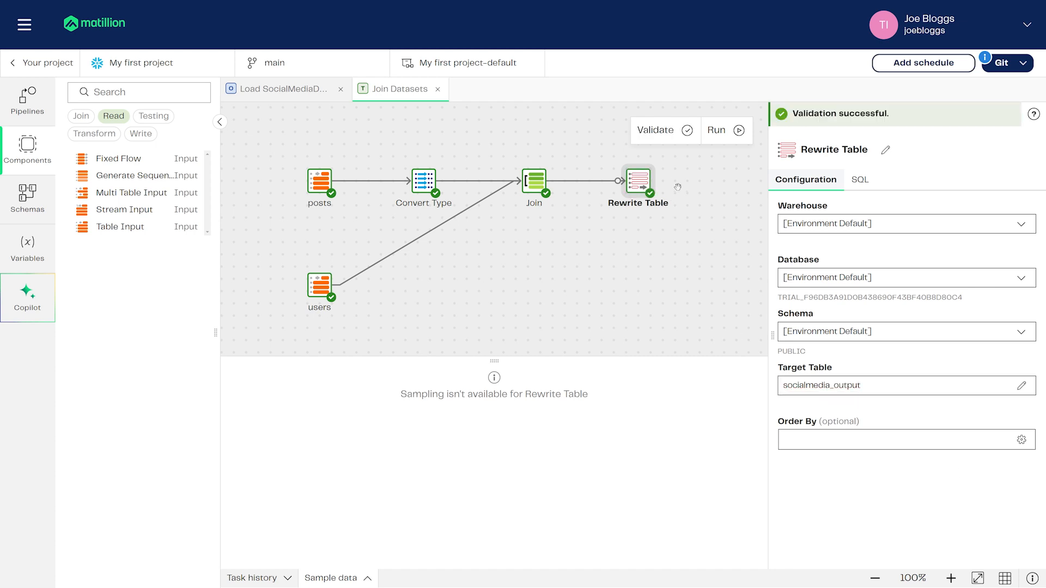
{"action": "left_click", "coordinate": [732, 136]}
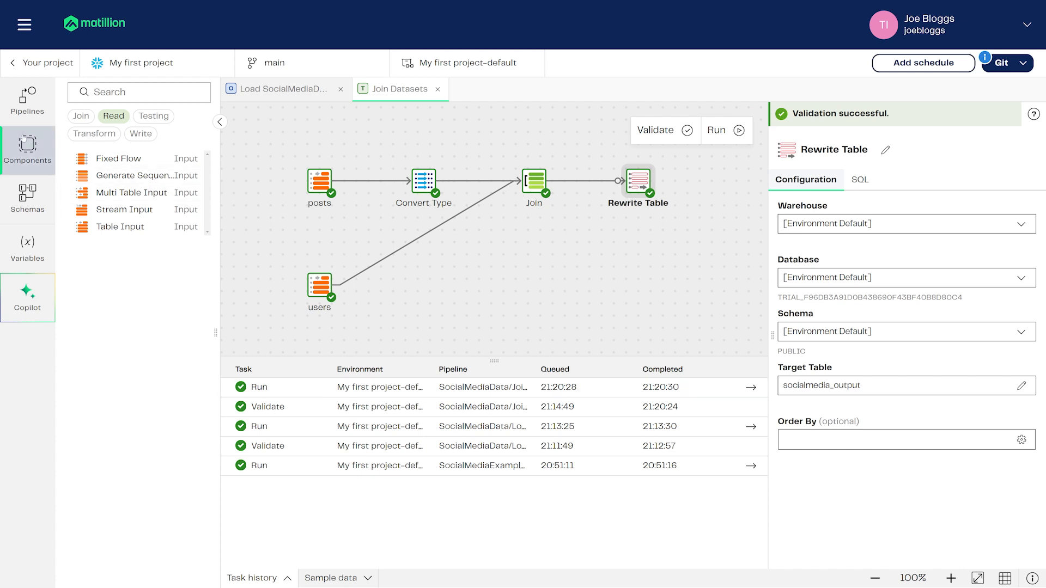
Check the tables of the PUBLIC schema for the socialmedia_output table and collapse the schema again.
{"action": "left_click", "coordinate": [24, 202]}
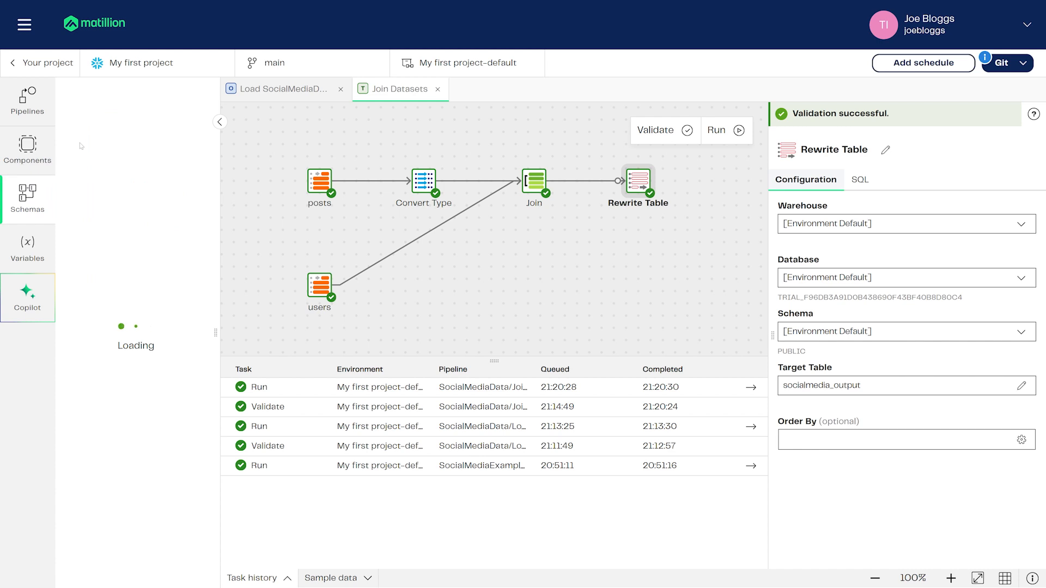
{"action": "left_click", "coordinate": [77, 127]}
{"action": "left_click", "coordinate": [92, 143]}
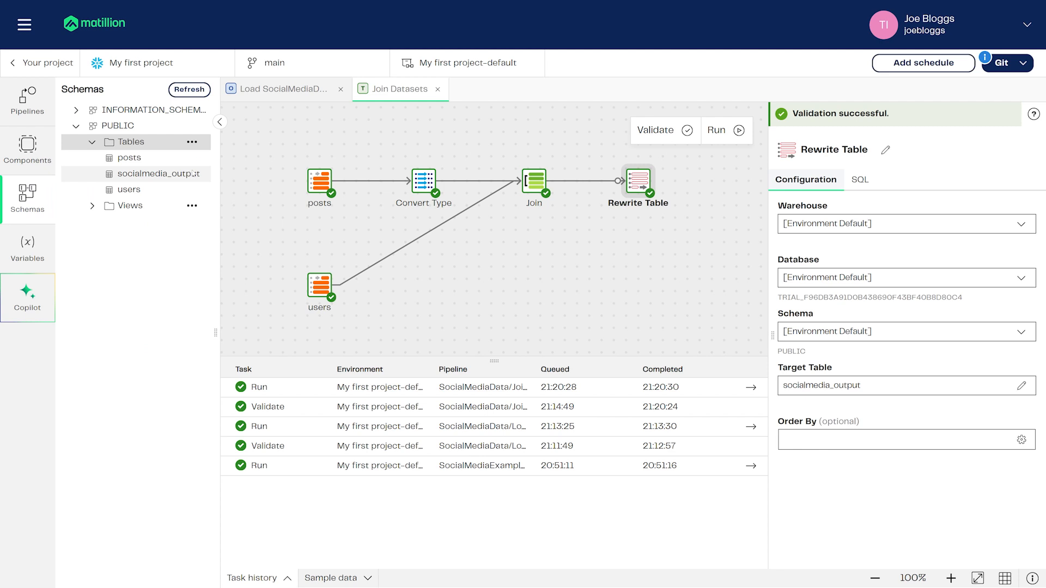
{"action": "left_click", "coordinate": [76, 127]}
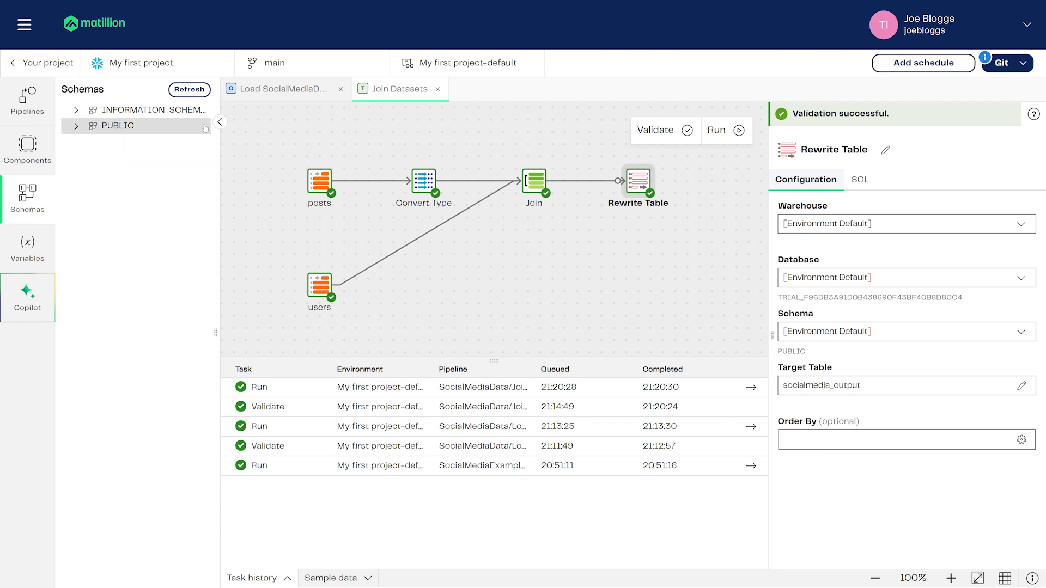